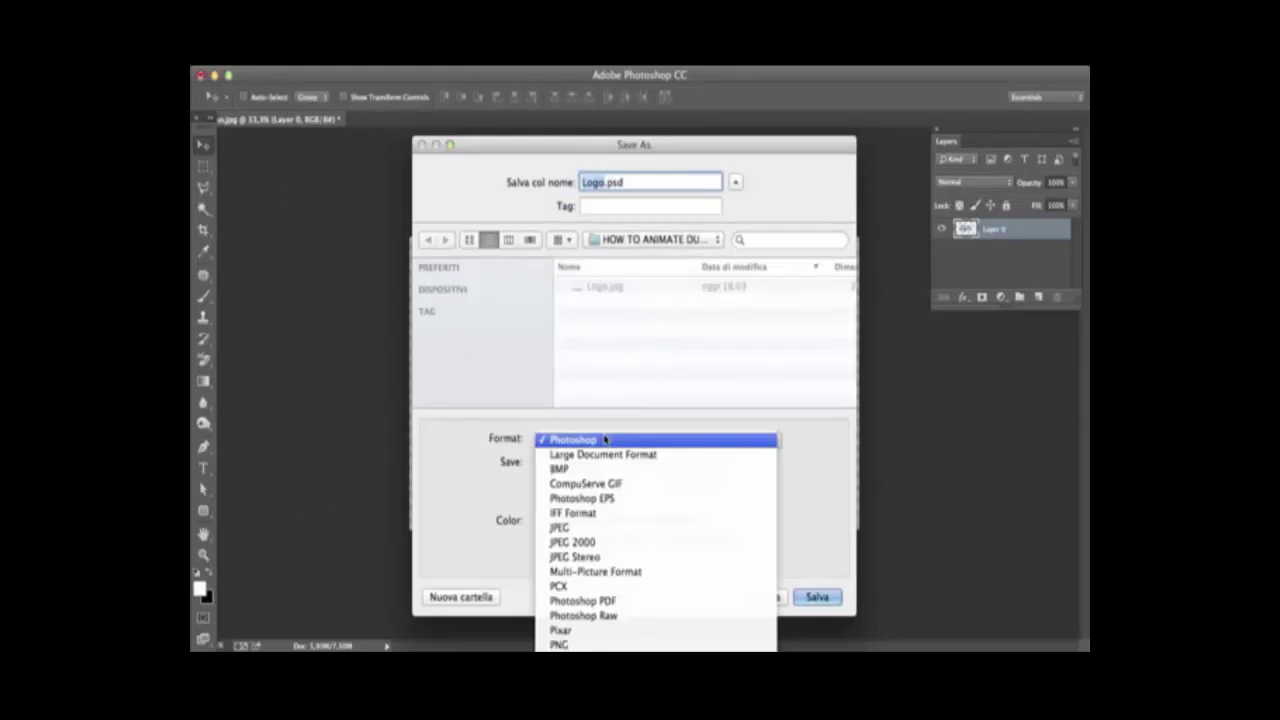
Save the transparent logo as Logo.png in PNG format with Smallest / Slow compression and no interlacing.
click(586, 640)
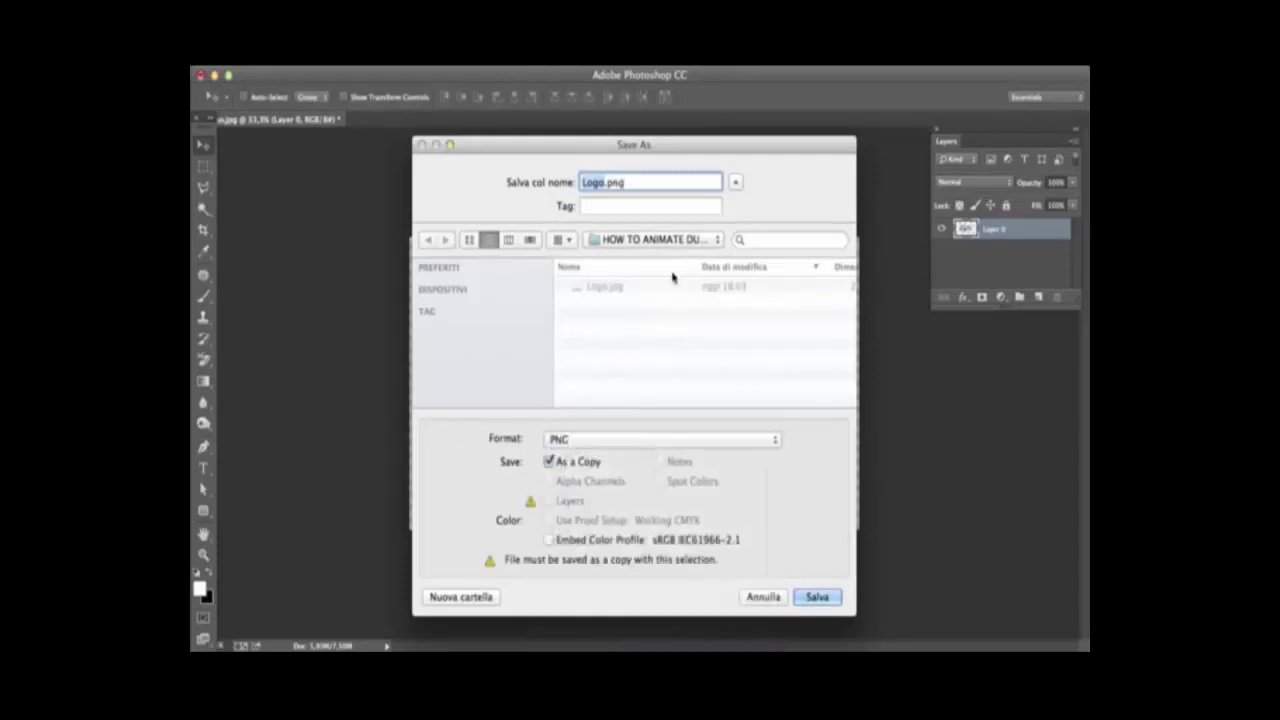
click(818, 597)
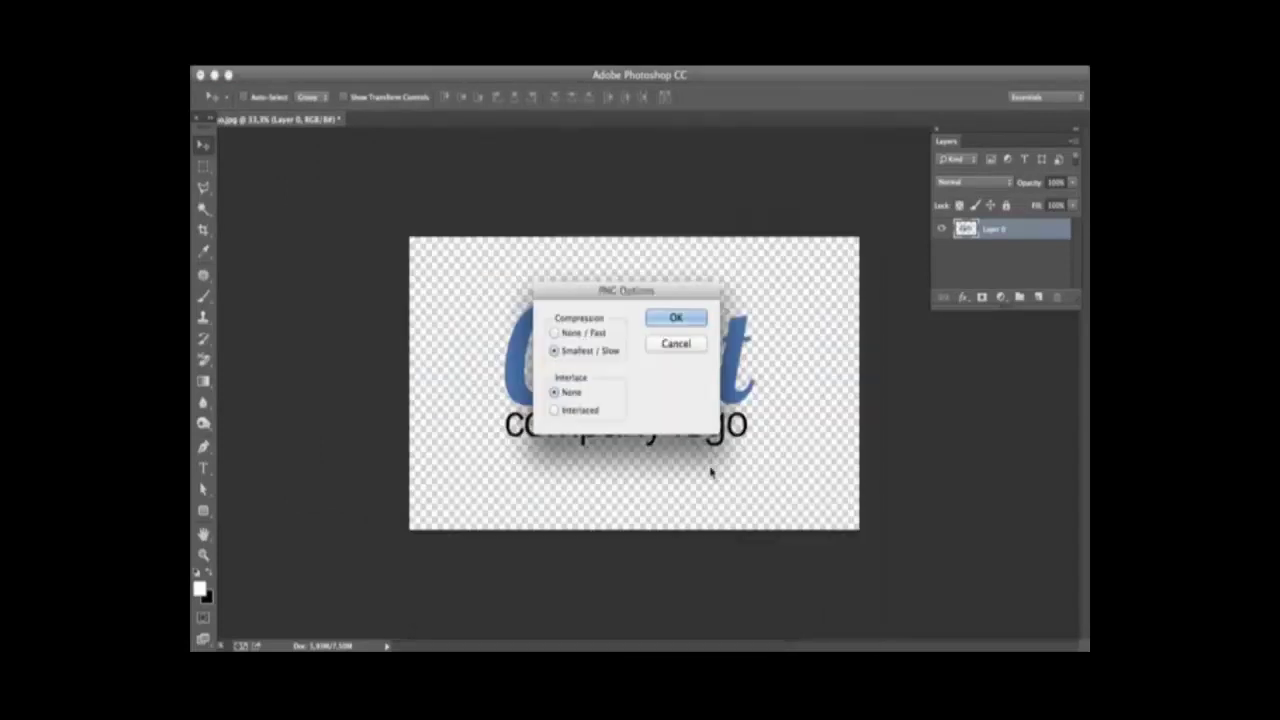
click(677, 318)
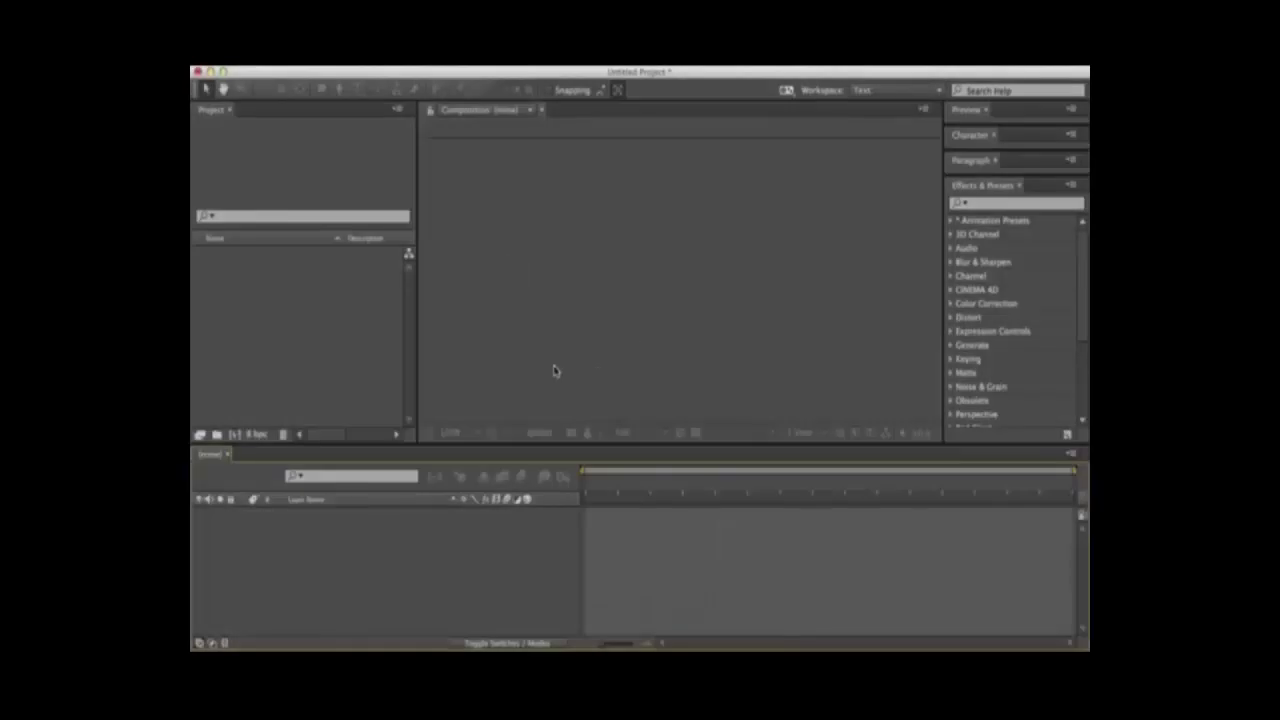
In After Effects, create a composition from the HDTV 1080 29.97 preset, with a 30 fps frame rate and a 300-frame duration.
key(super+n)
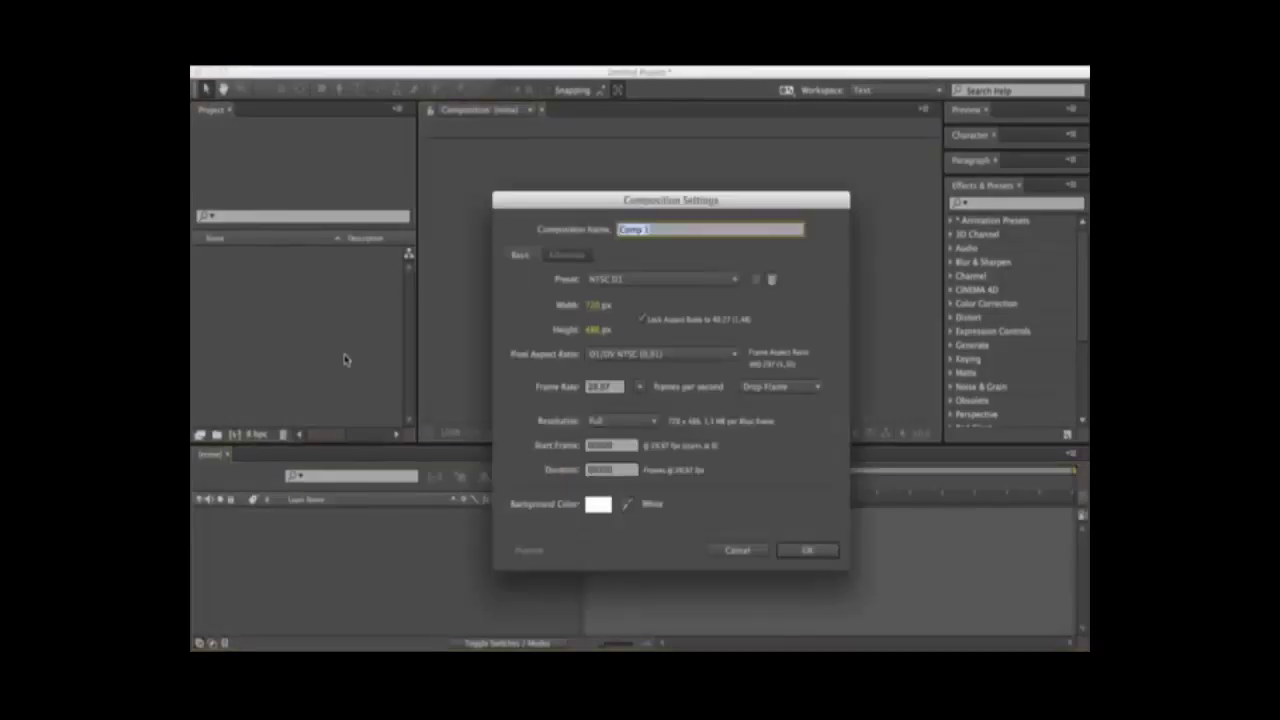
click(622, 280)
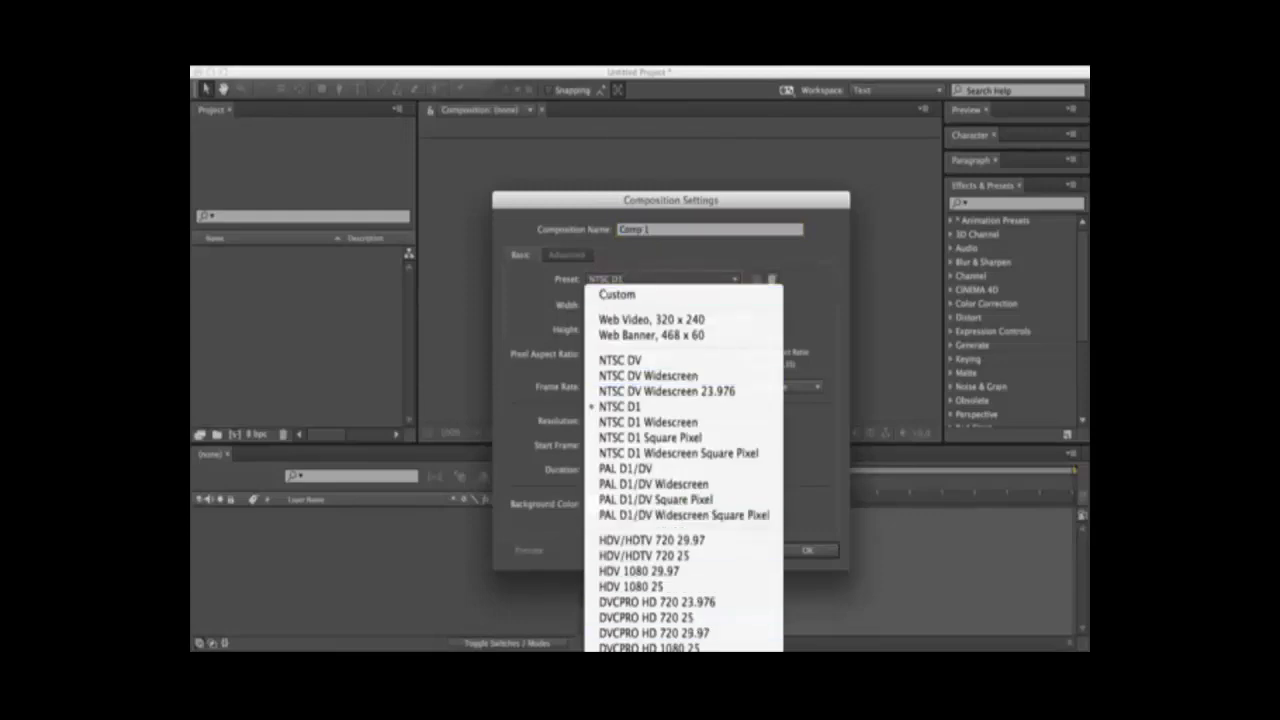
click(655, 710)
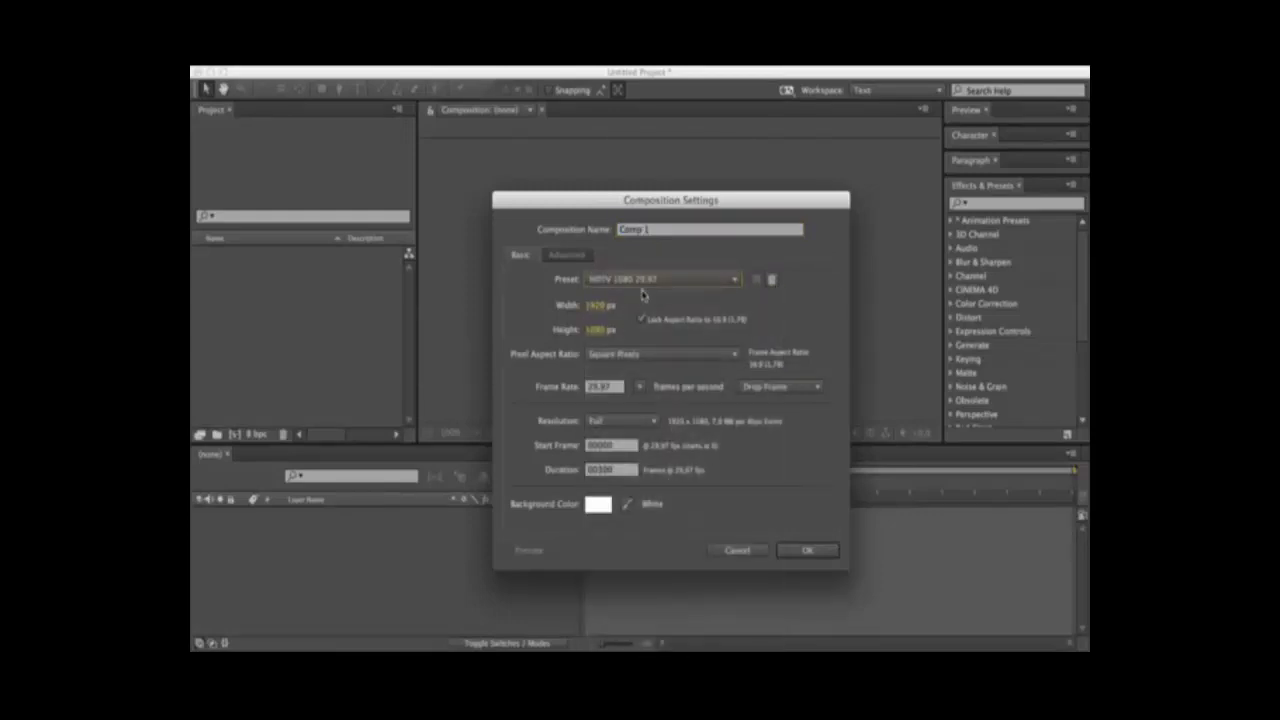
click(640, 388)
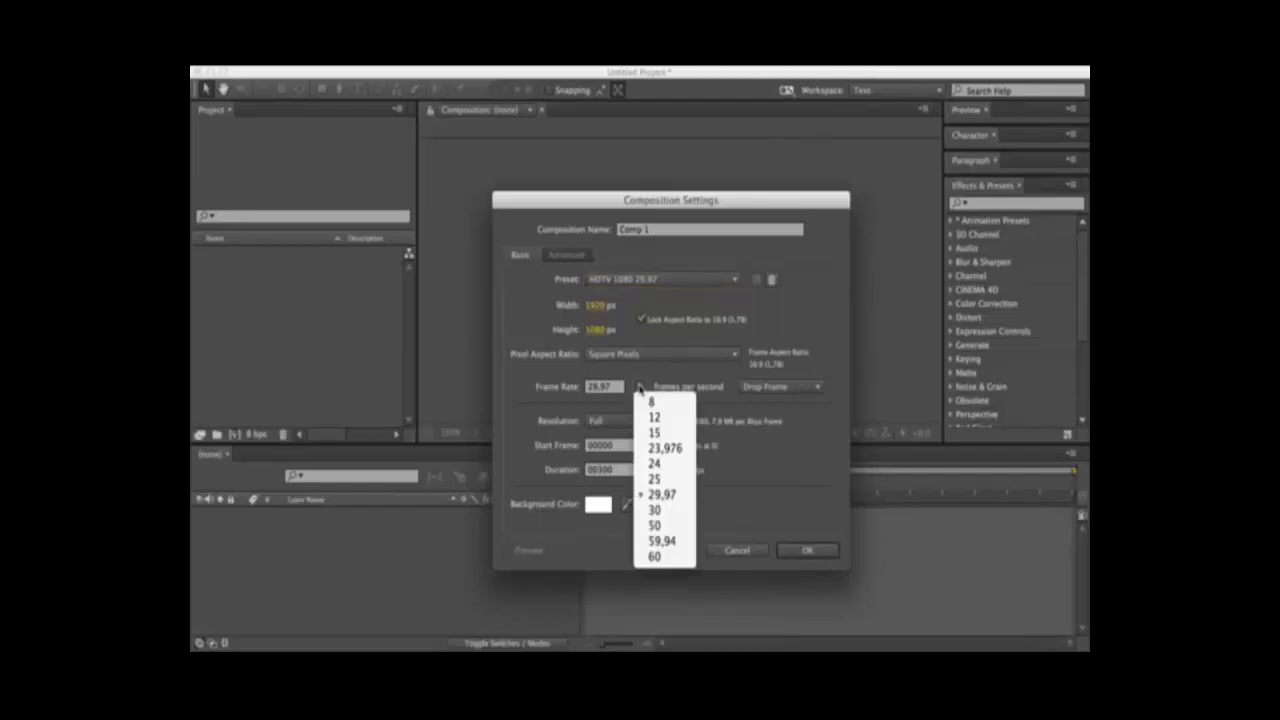
click(652, 512)
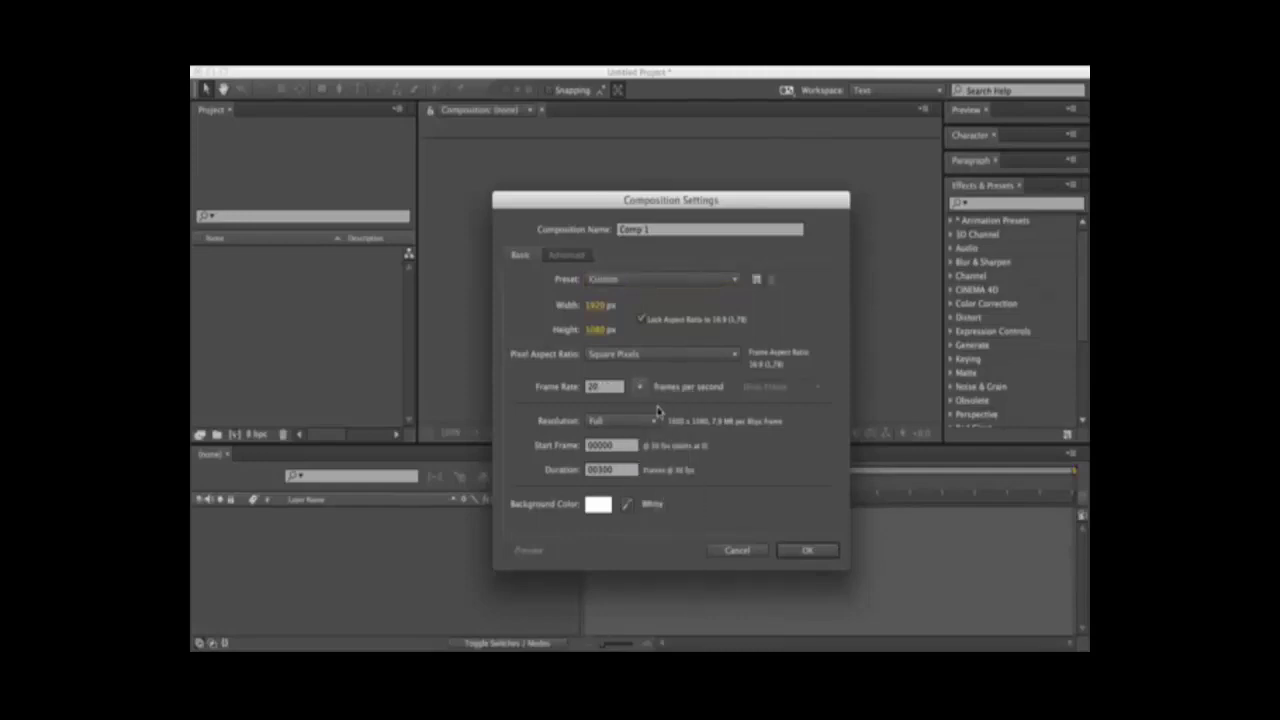
click(598, 474)
text(300)
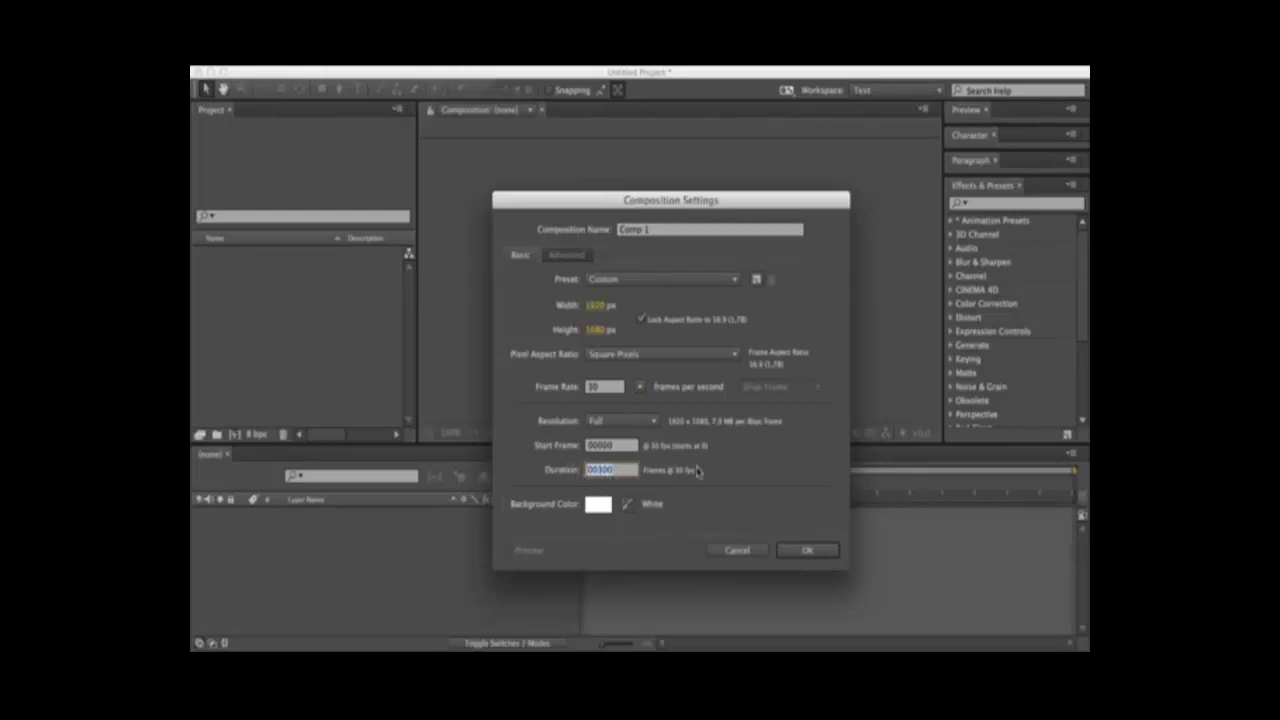
click(812, 550)
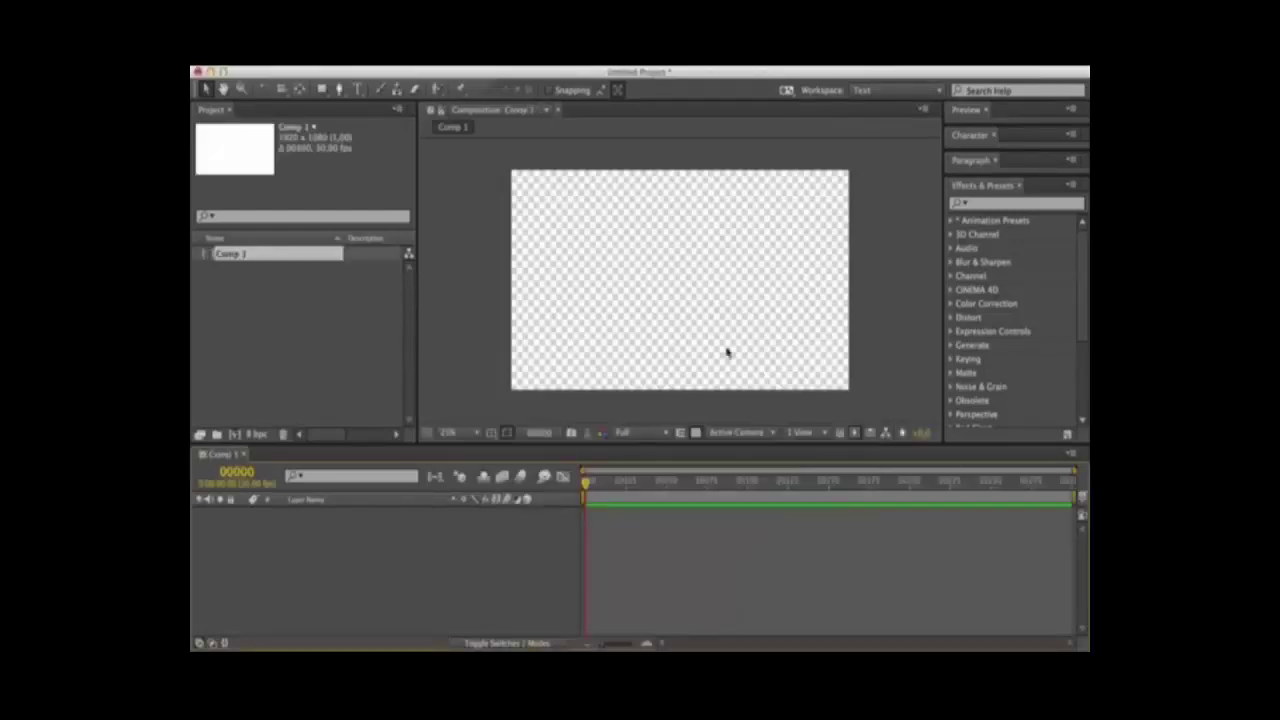
Import Logo.png from the HOW TO ANIMATE DULL LOGOS folder into the Comp 1 timeline and make it a 3D layer.
click(340, 330)
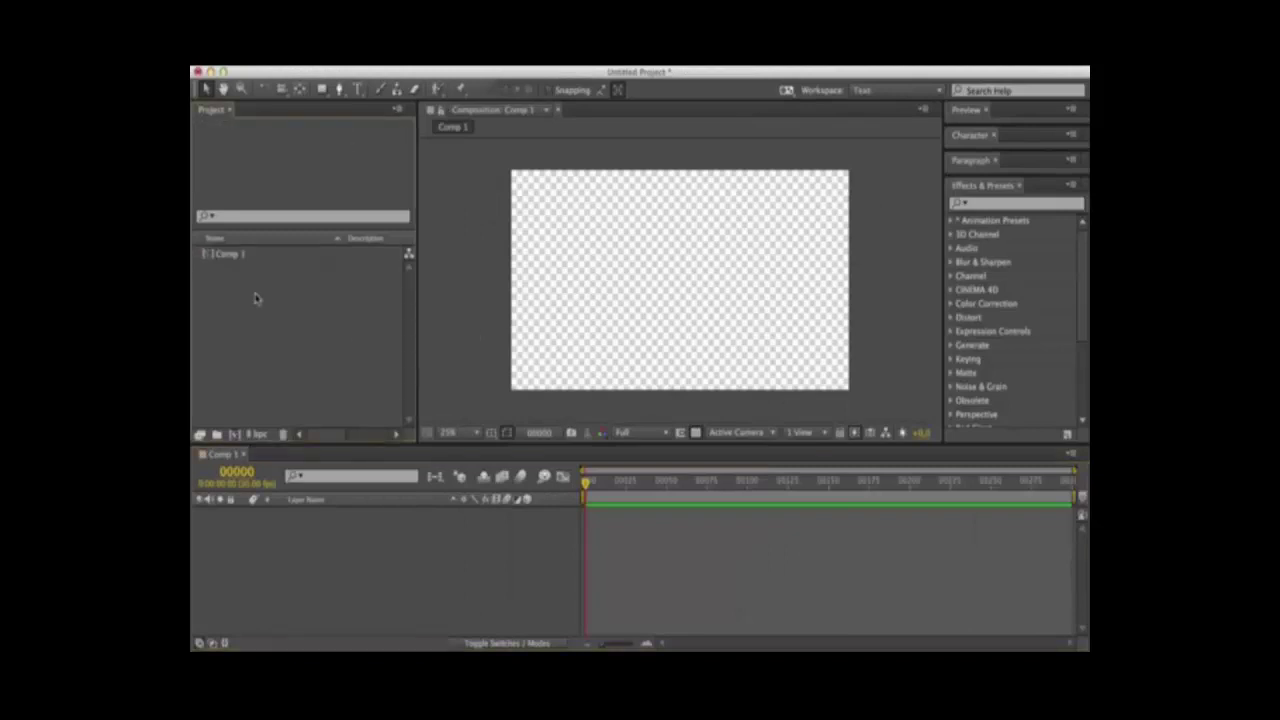
drag(1279, 700, 882, 245)
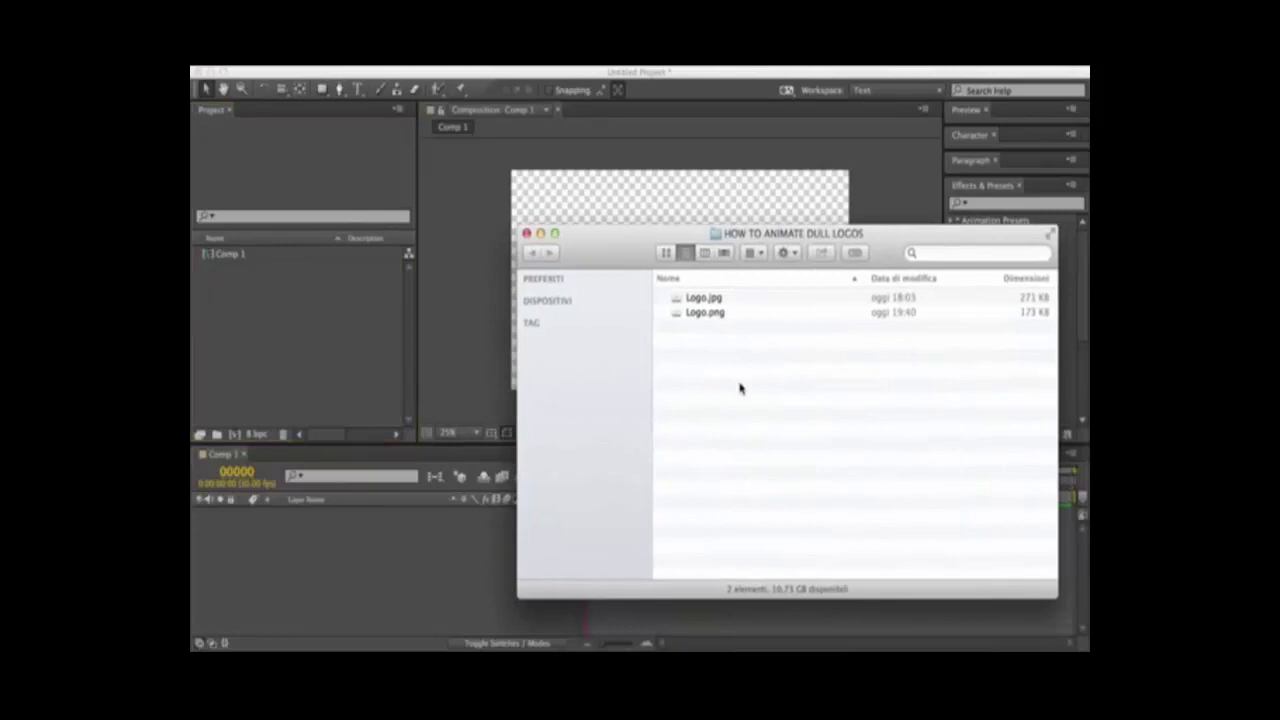
drag(700, 313, 305, 309)
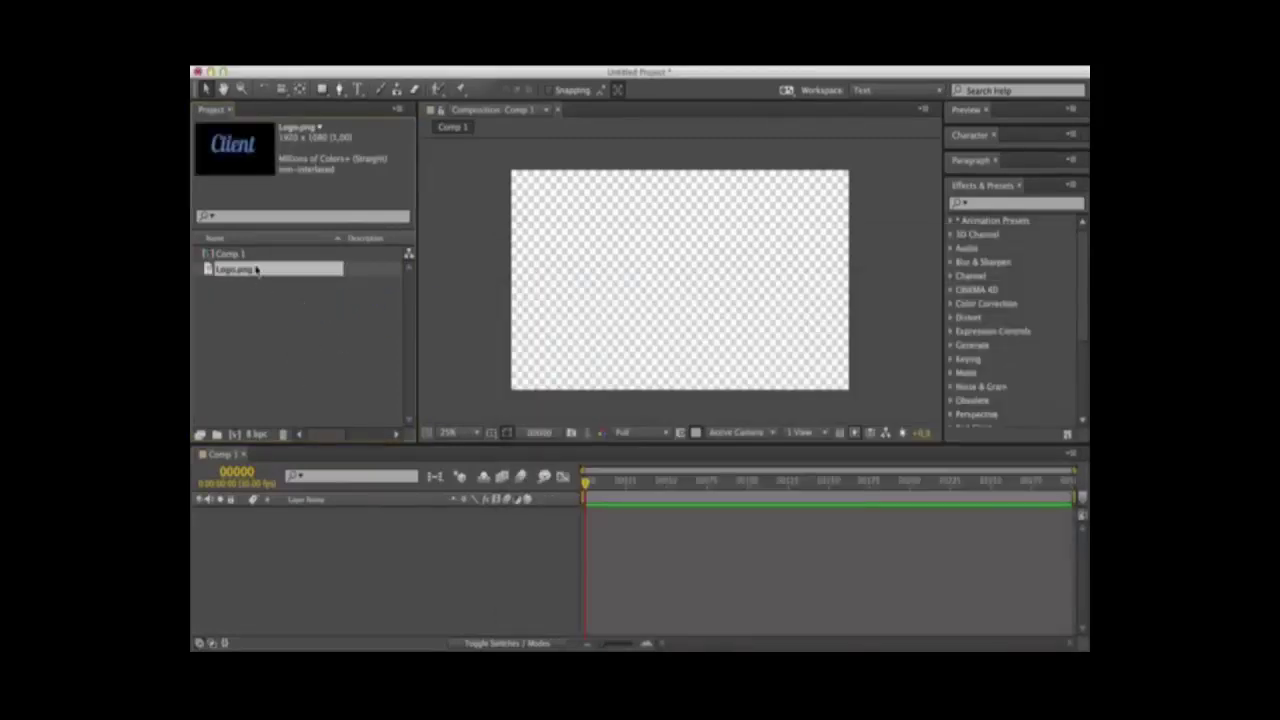
drag(274, 370, 305, 528)
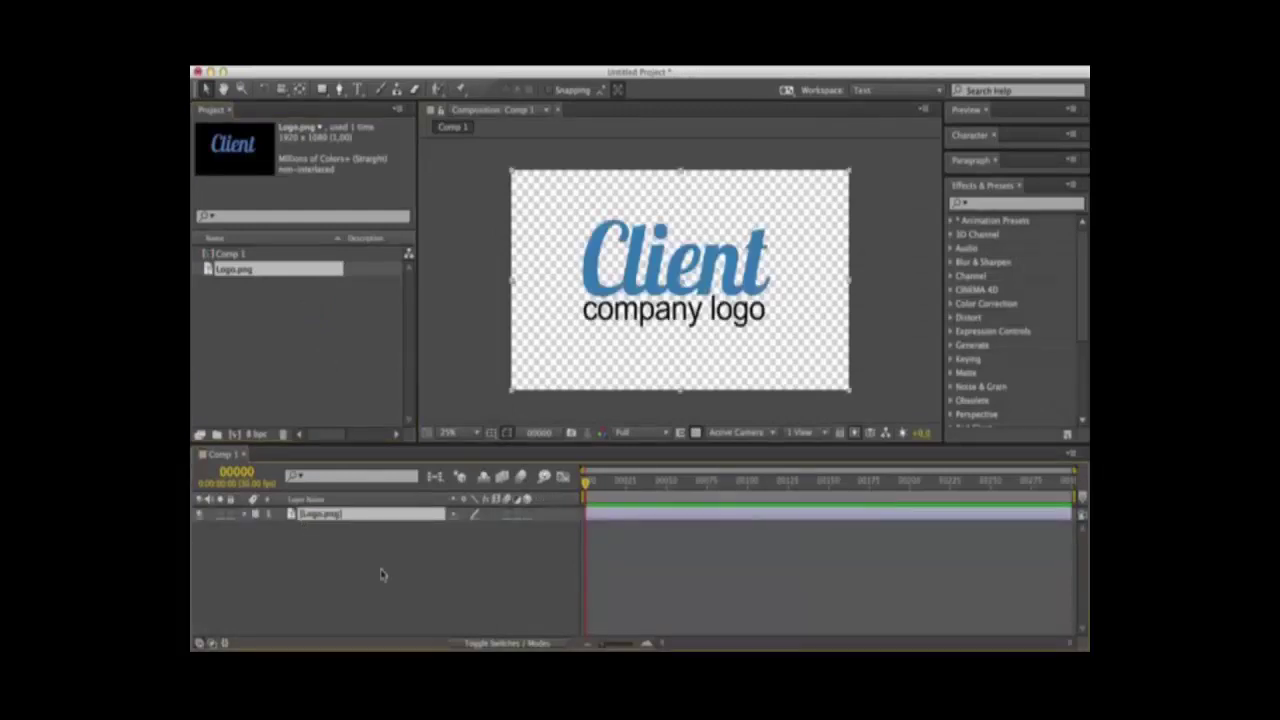
click(526, 515)
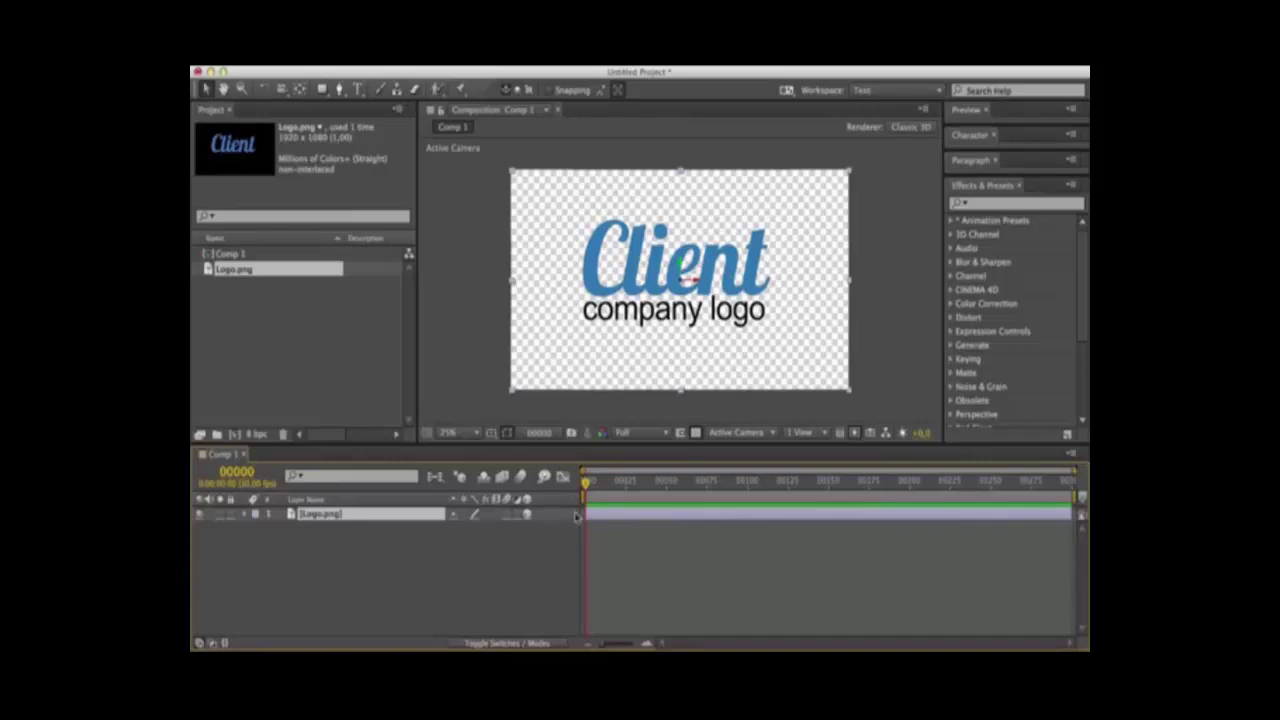
Add Position and Scale keyframes to the logo layer at frame 75 and show both properties together.
drag(587, 485, 708, 503)
key(p)
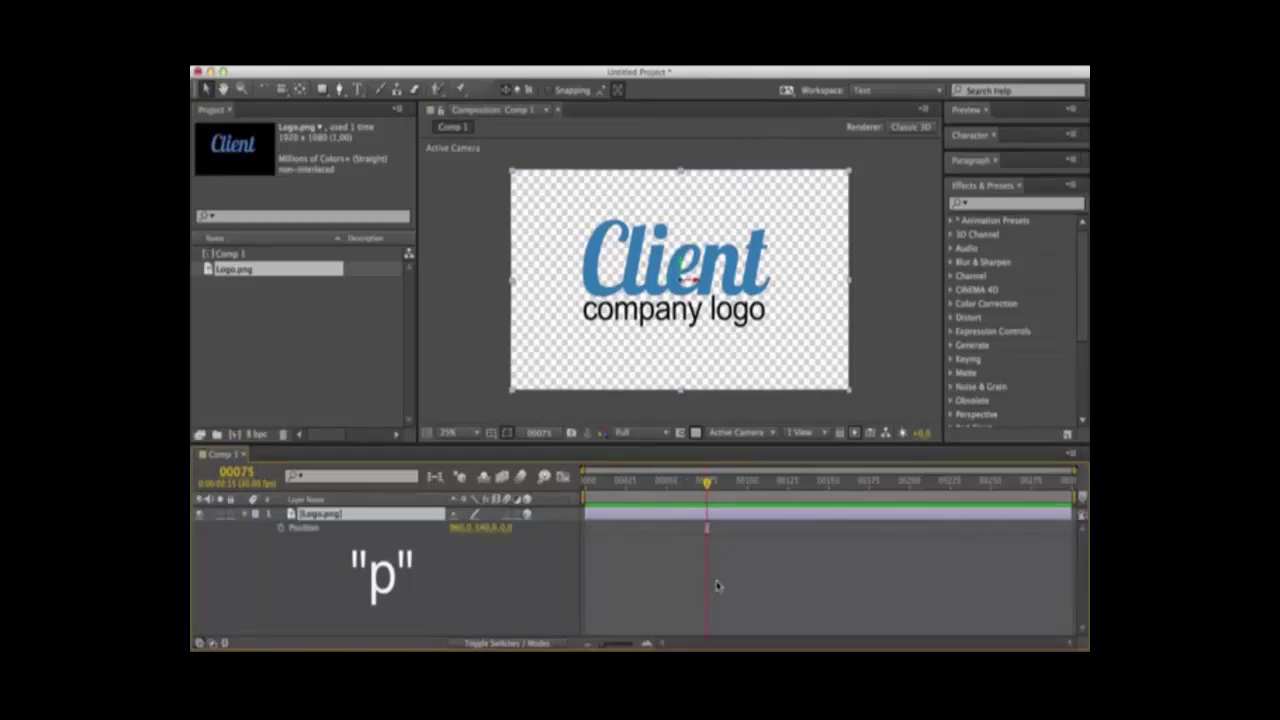
click(281, 527)
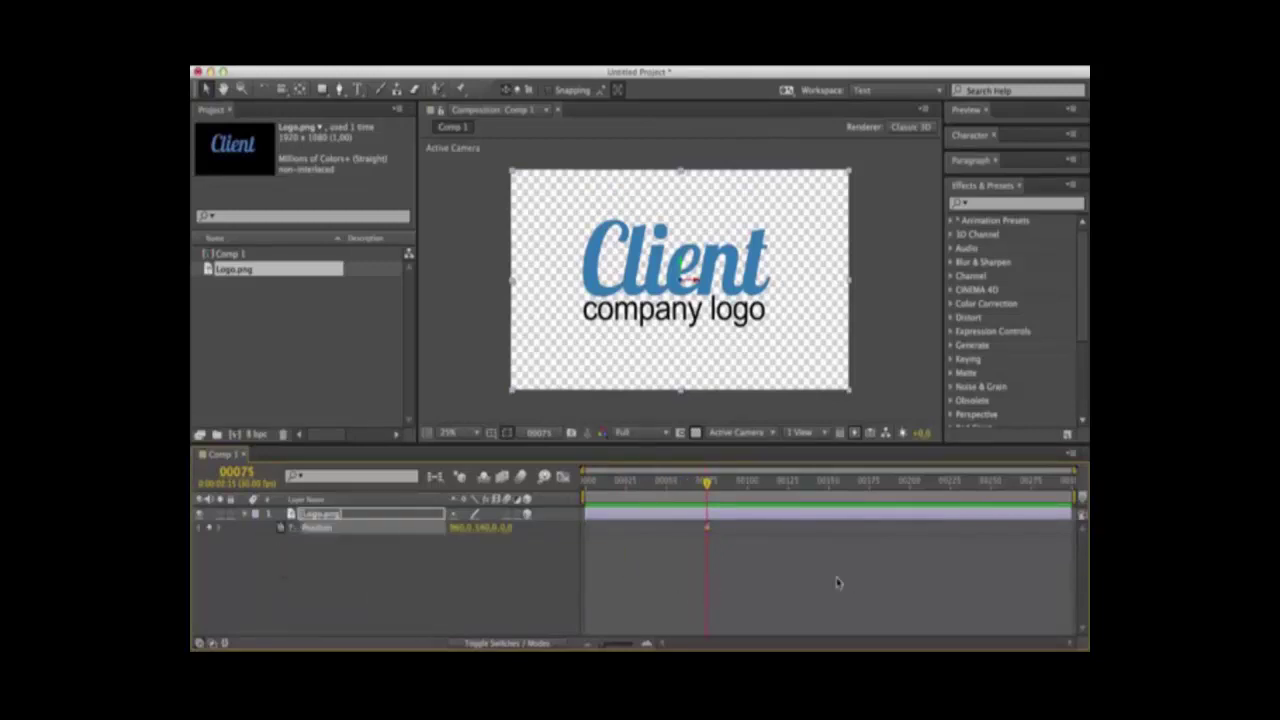
key(s)
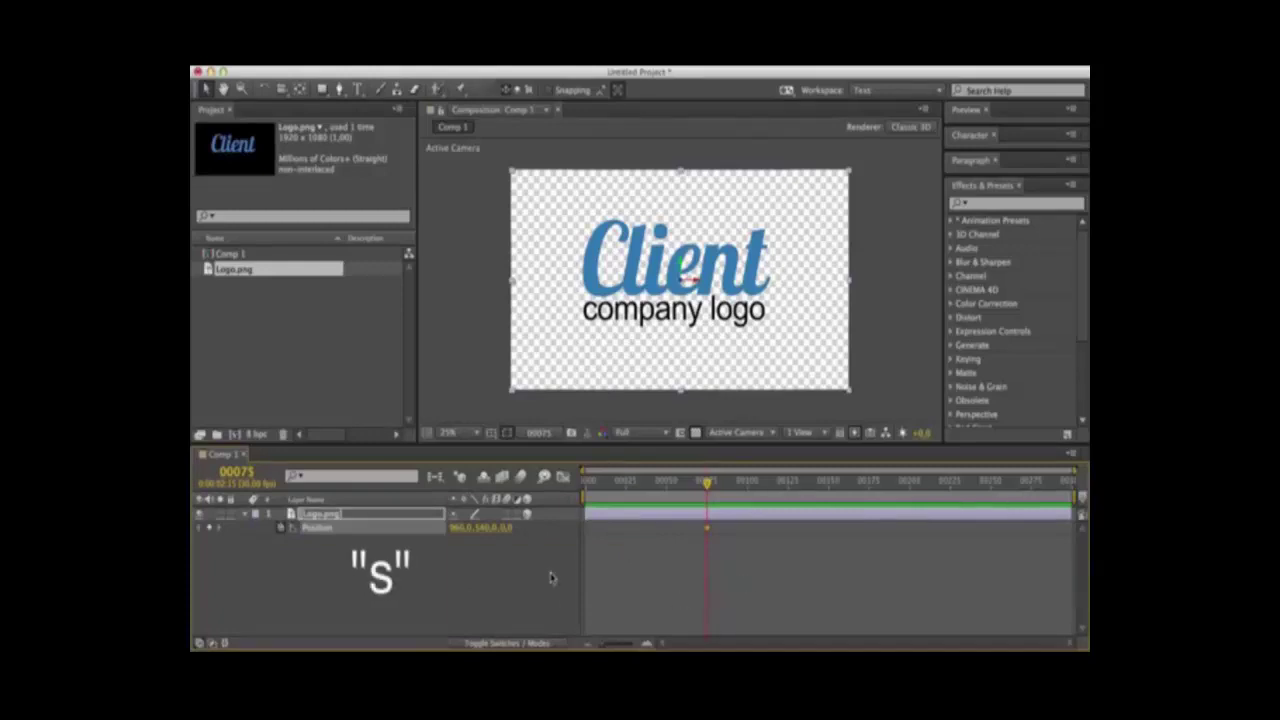
key(s)
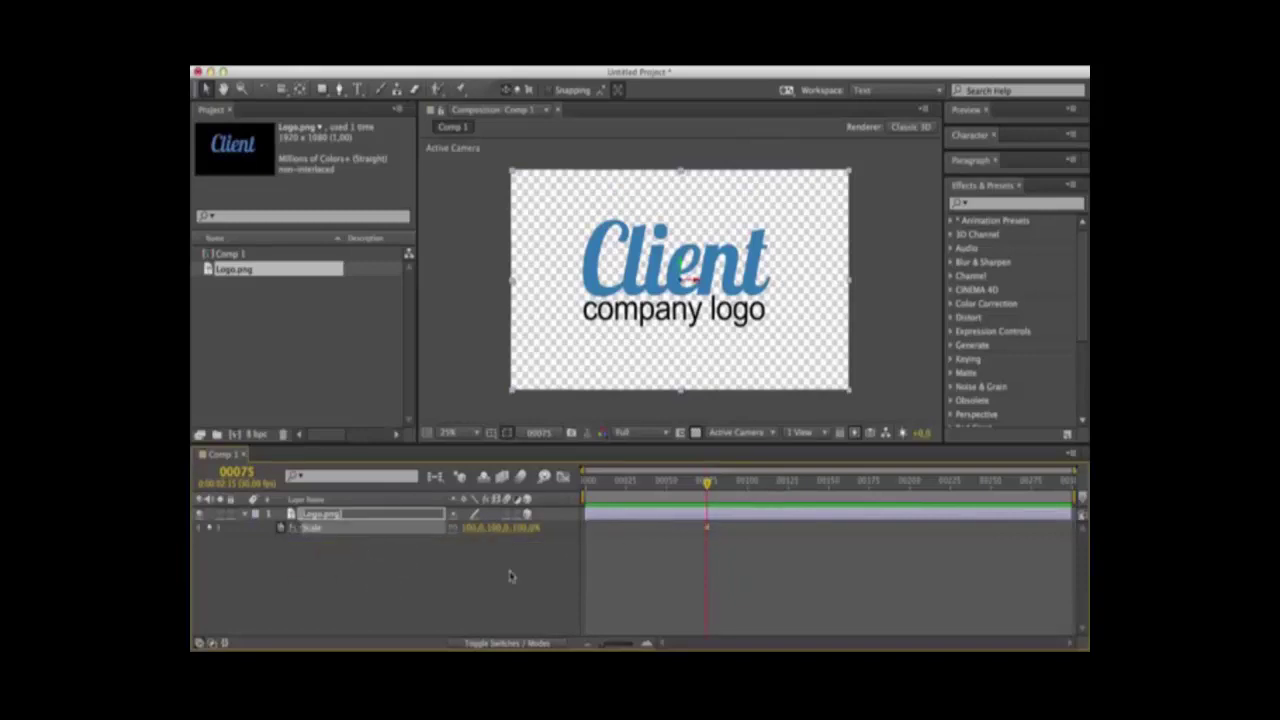
key(shift+p)
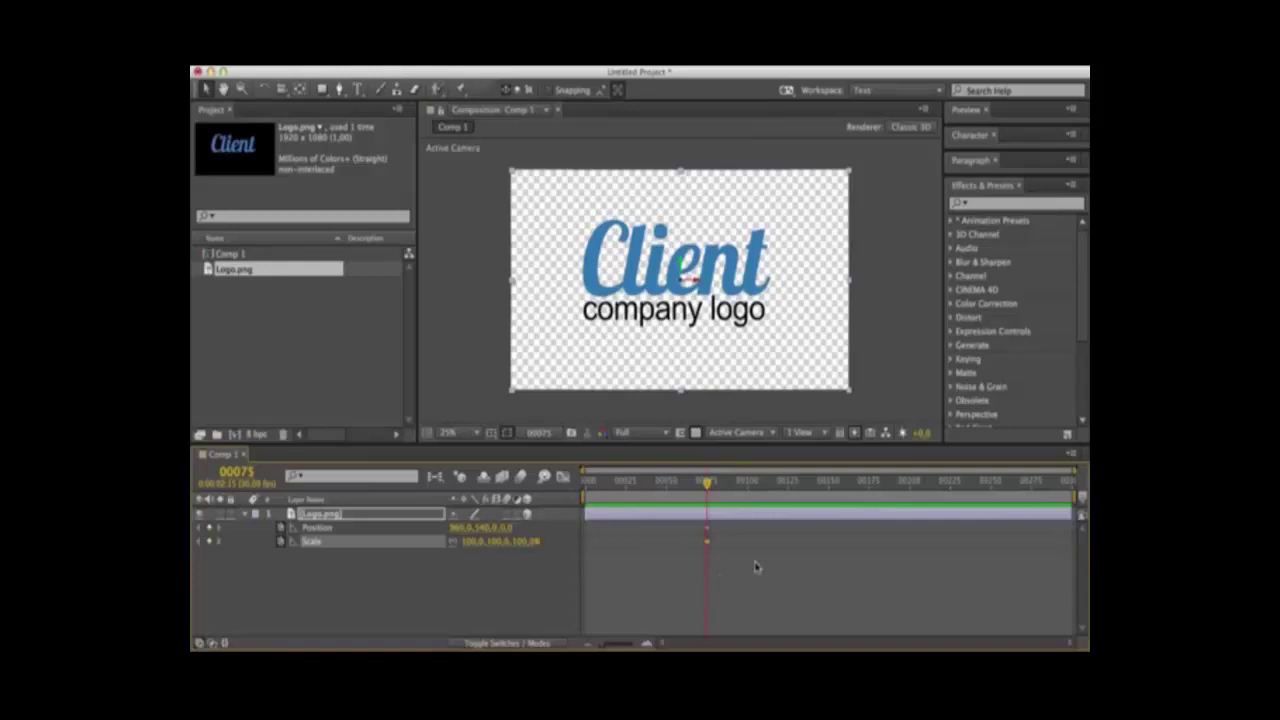
At frame 0, scale the logo to 21% and move it horizontally until it sits fully outside the frame's left edge.
key(Home)
drag(476, 541, 379, 595)
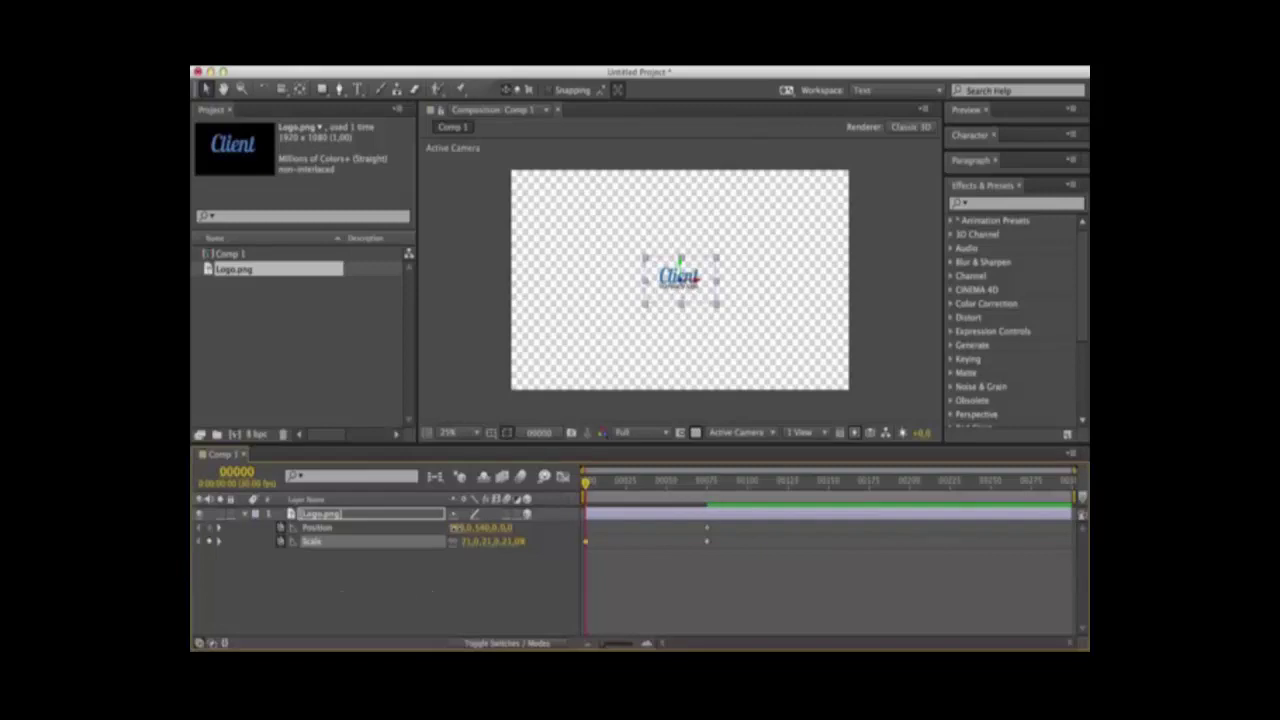
drag(456, 528, 240, 544)
drag(460, 531, 340, 532)
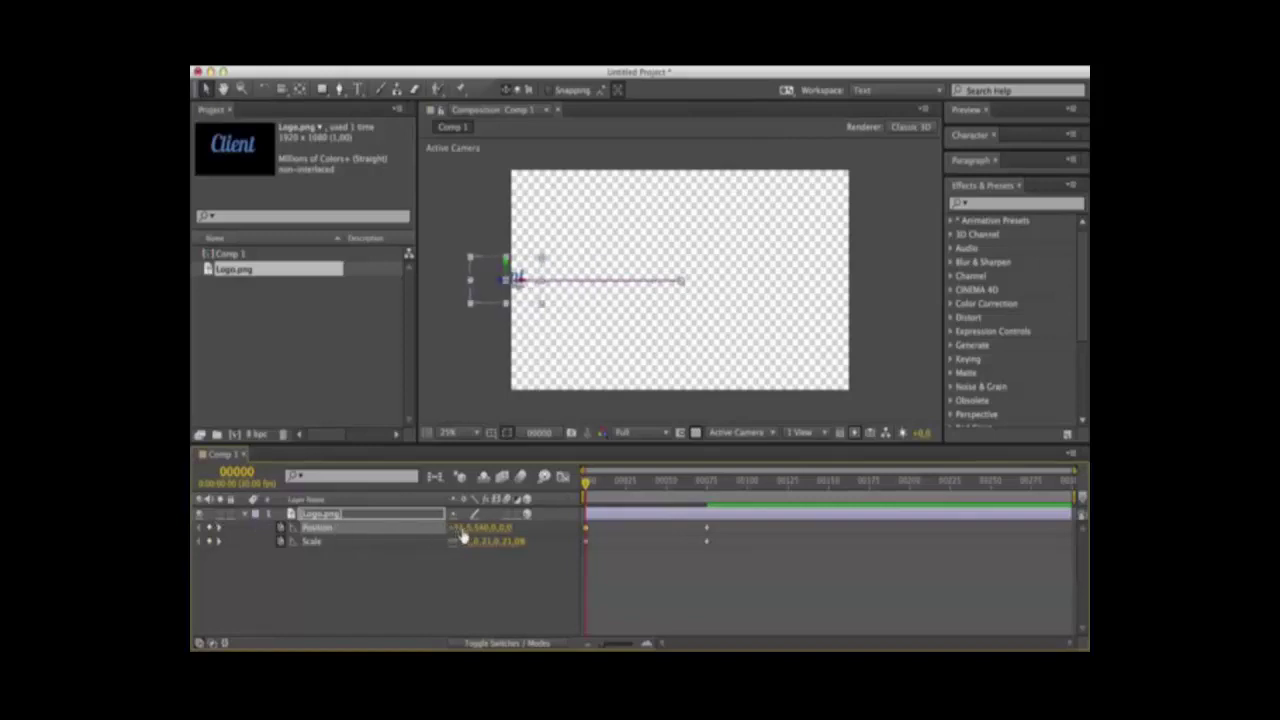
drag(463, 537, 305, 524)
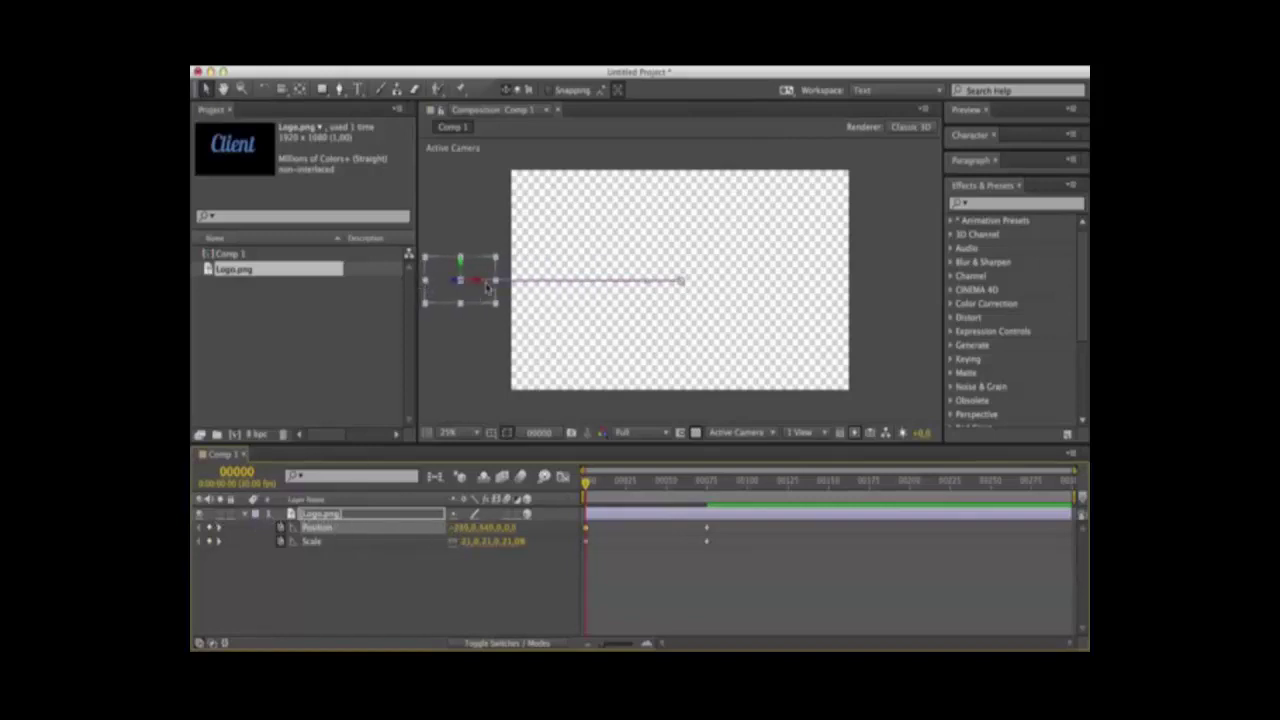
click(593, 612)
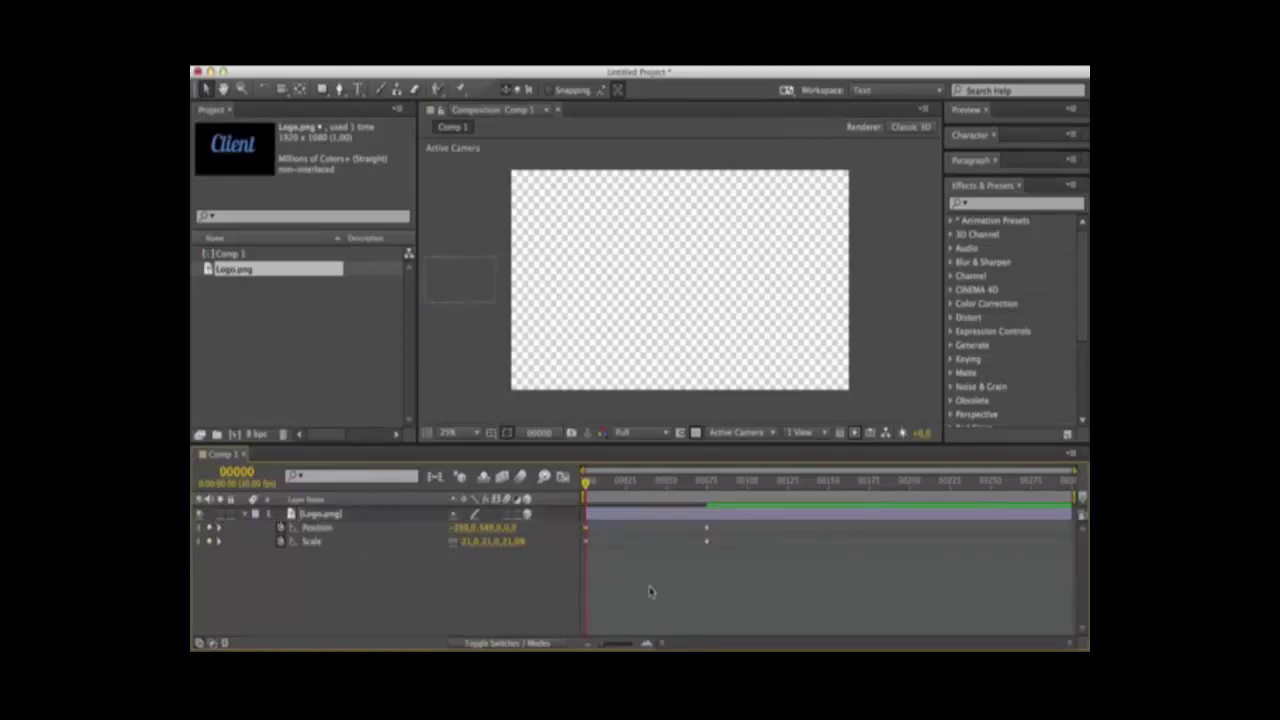
Play back the logo's entrance animation from the first frame.
key(space)
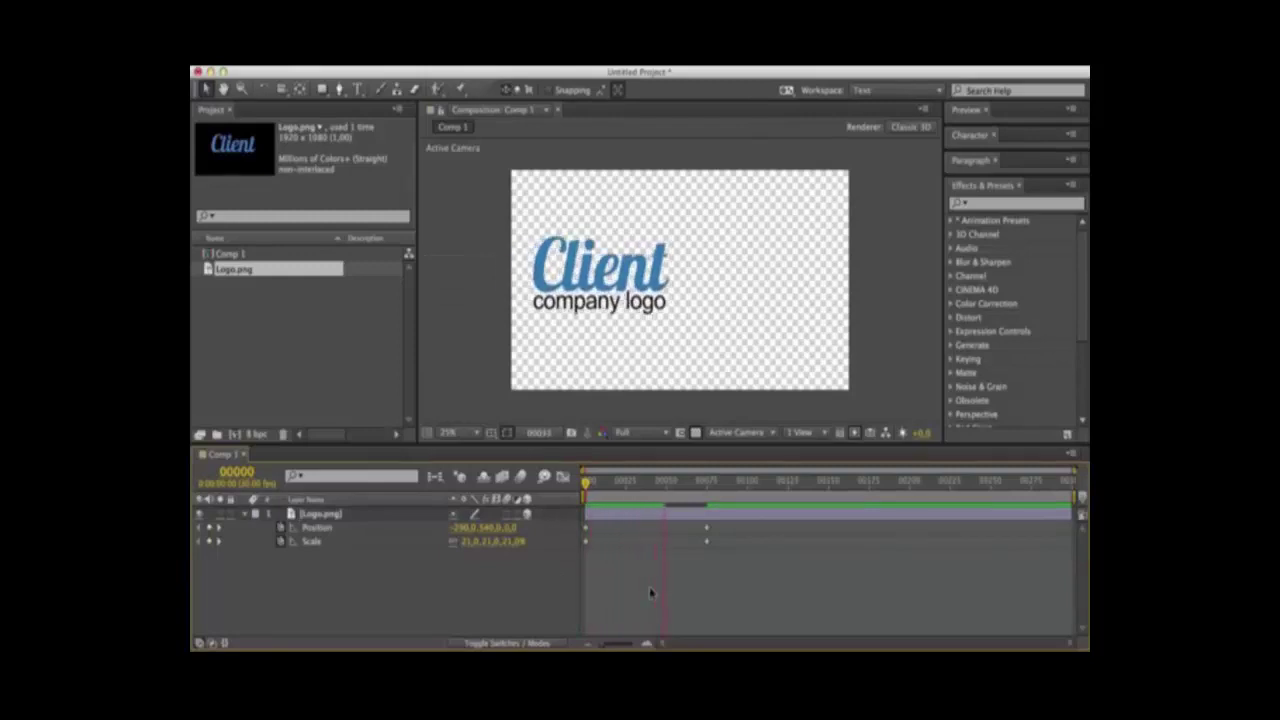
drag(620, 483, 588, 487)
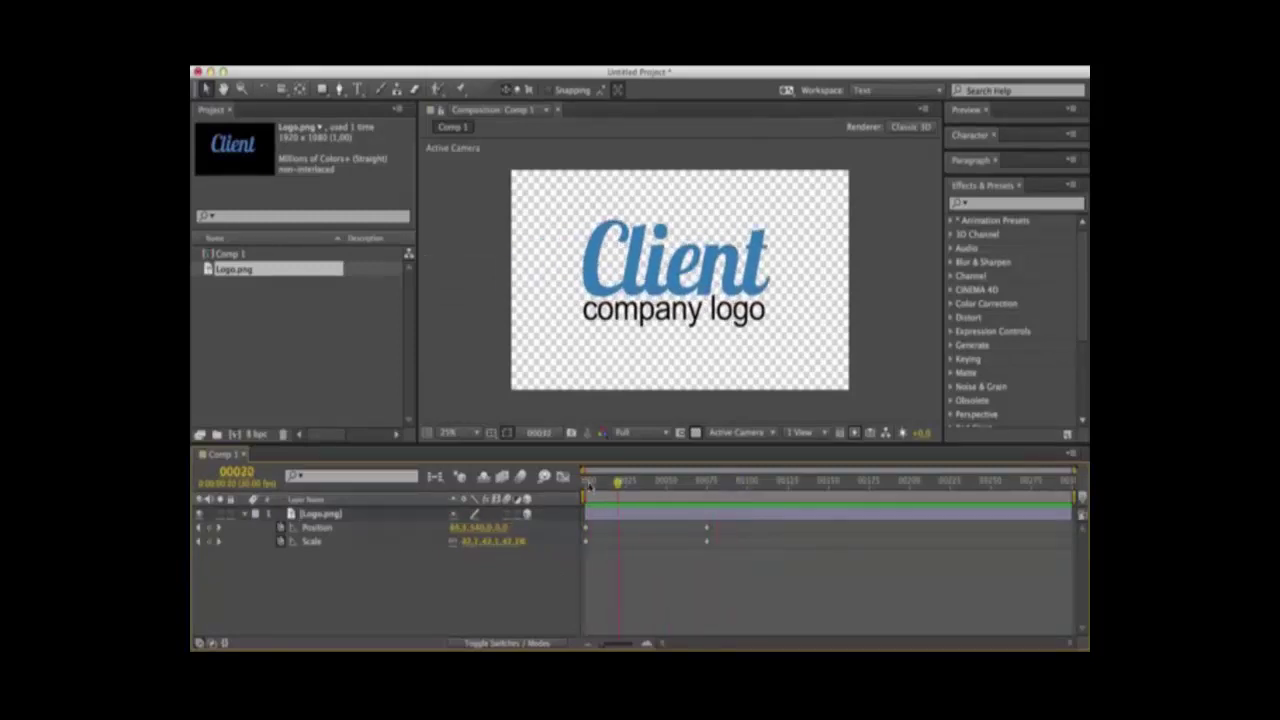
key(space)
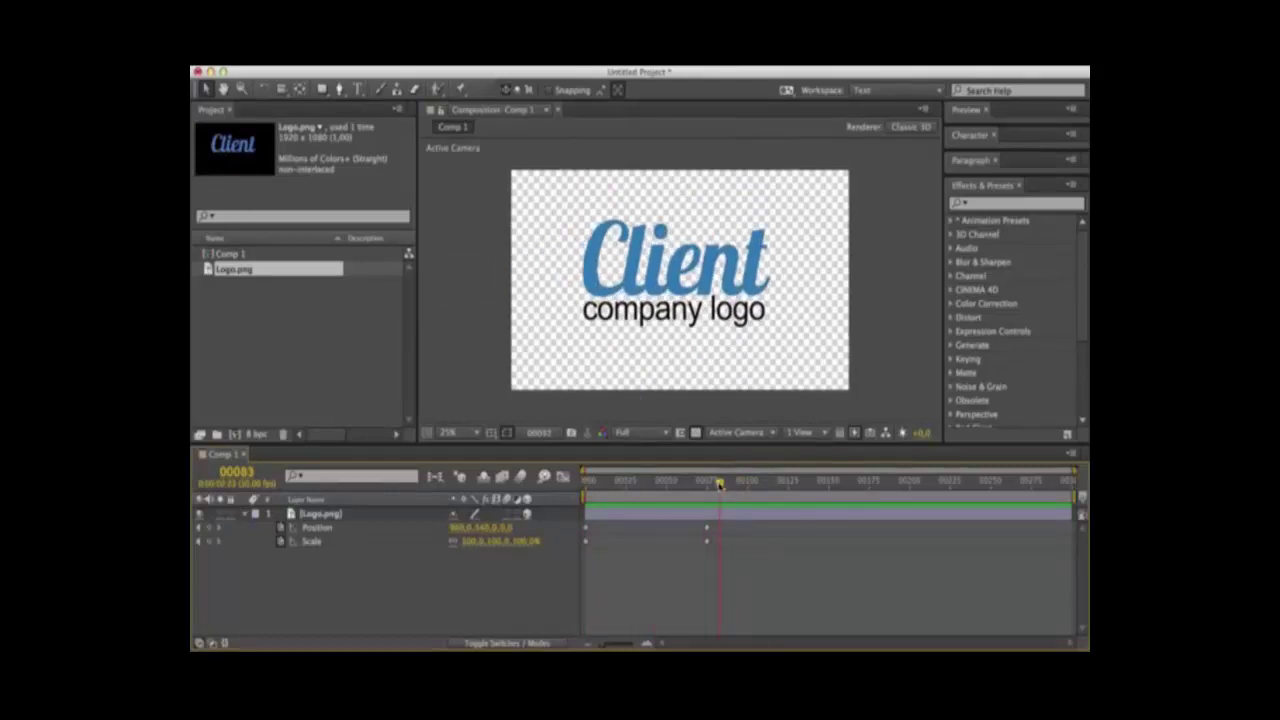
At frame 99, keyframe the logo's Z position at about -2833 so it flies past the camera.
drag(718, 483, 747, 498)
click(332, 518)
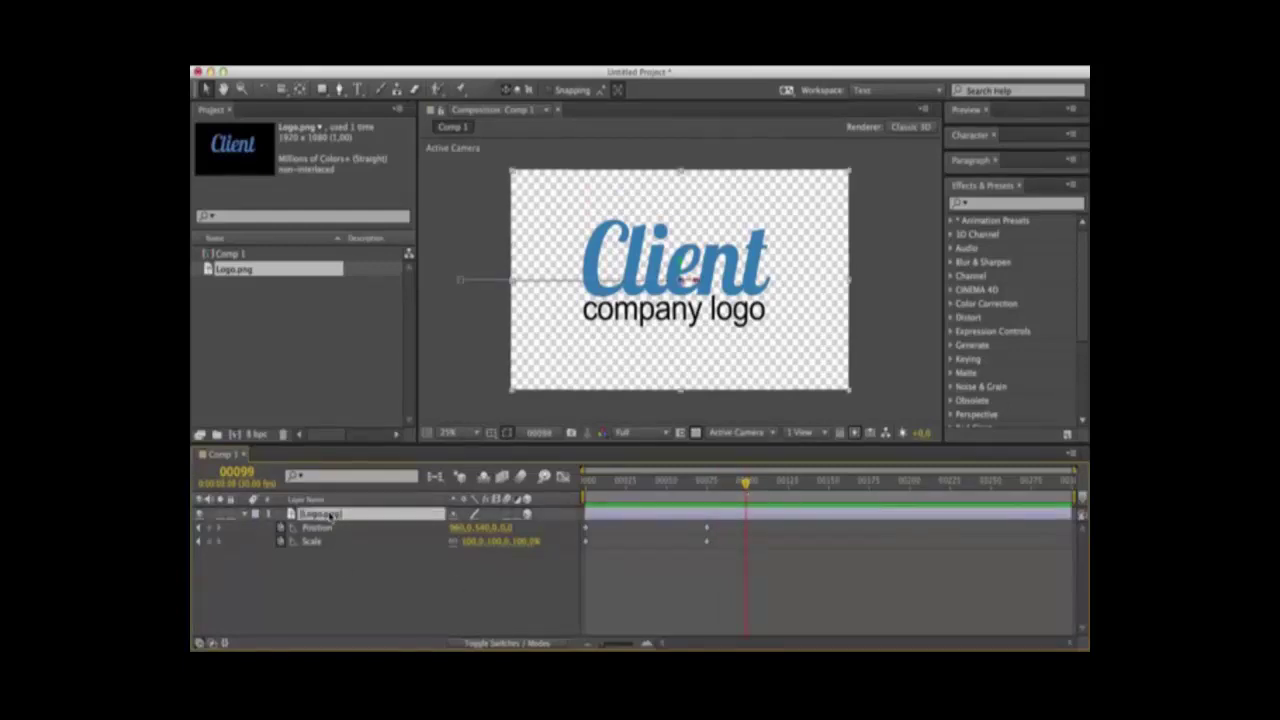
key(p)
drag(506, 534, 590, 535)
click(788, 582)
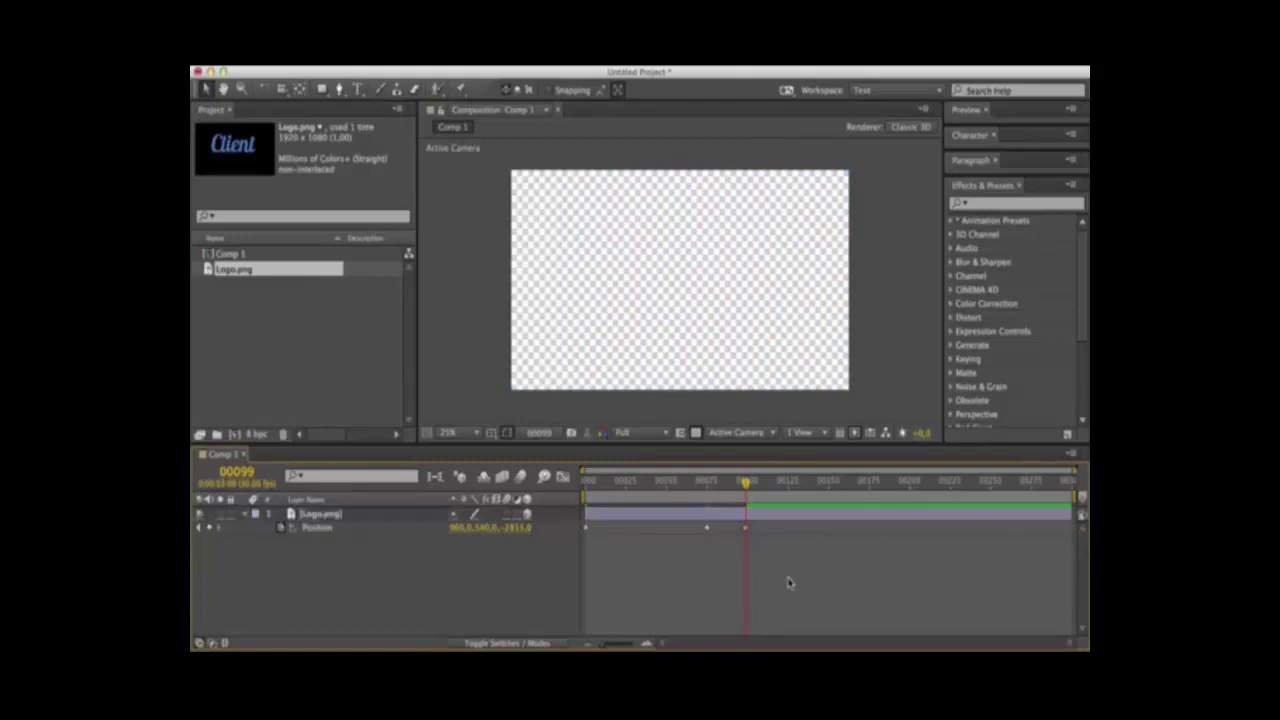
Enable motion blur for the logo layer and the composition, and preview the fly-out from frame 69.
key(KP_0)
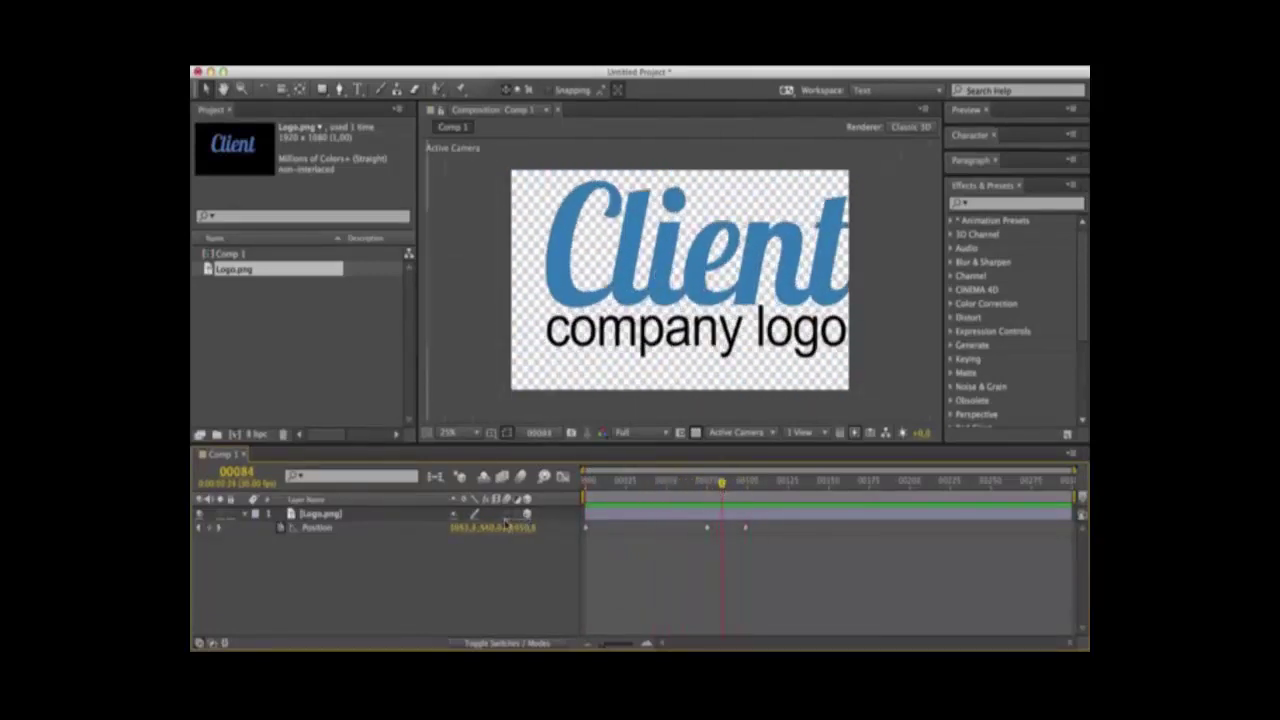
click(521, 477)
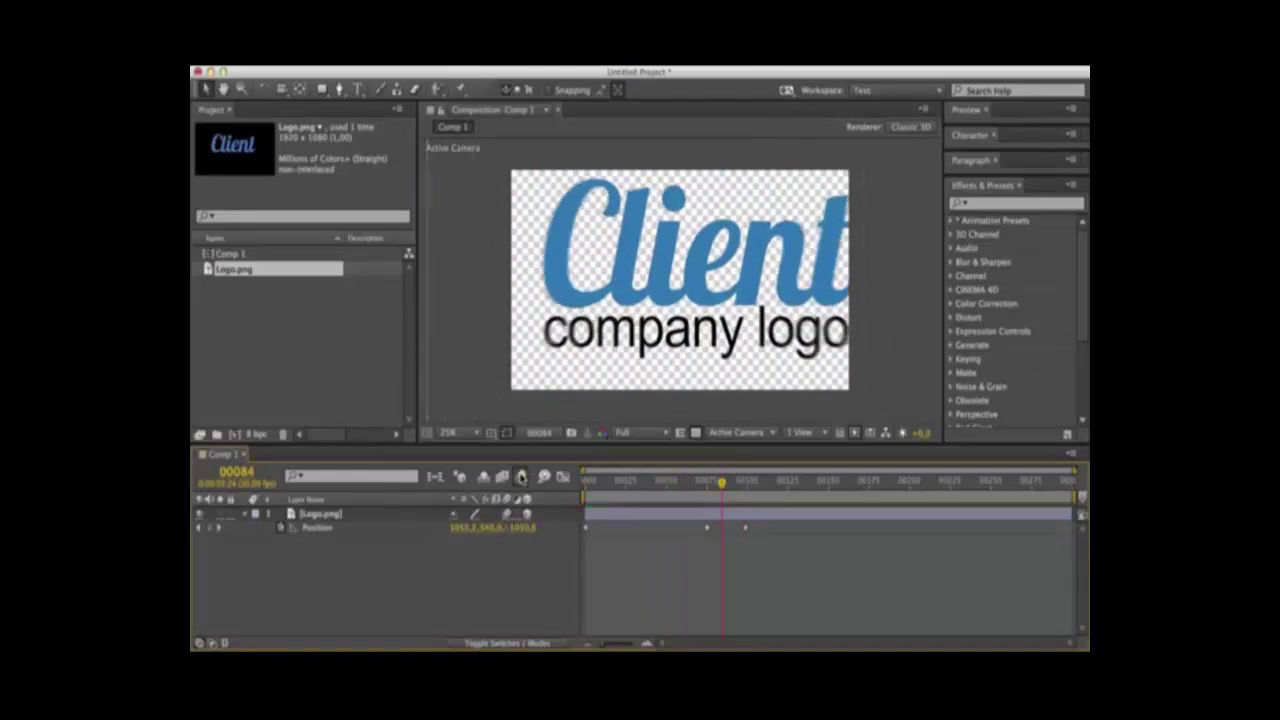
drag(722, 486, 697, 486)
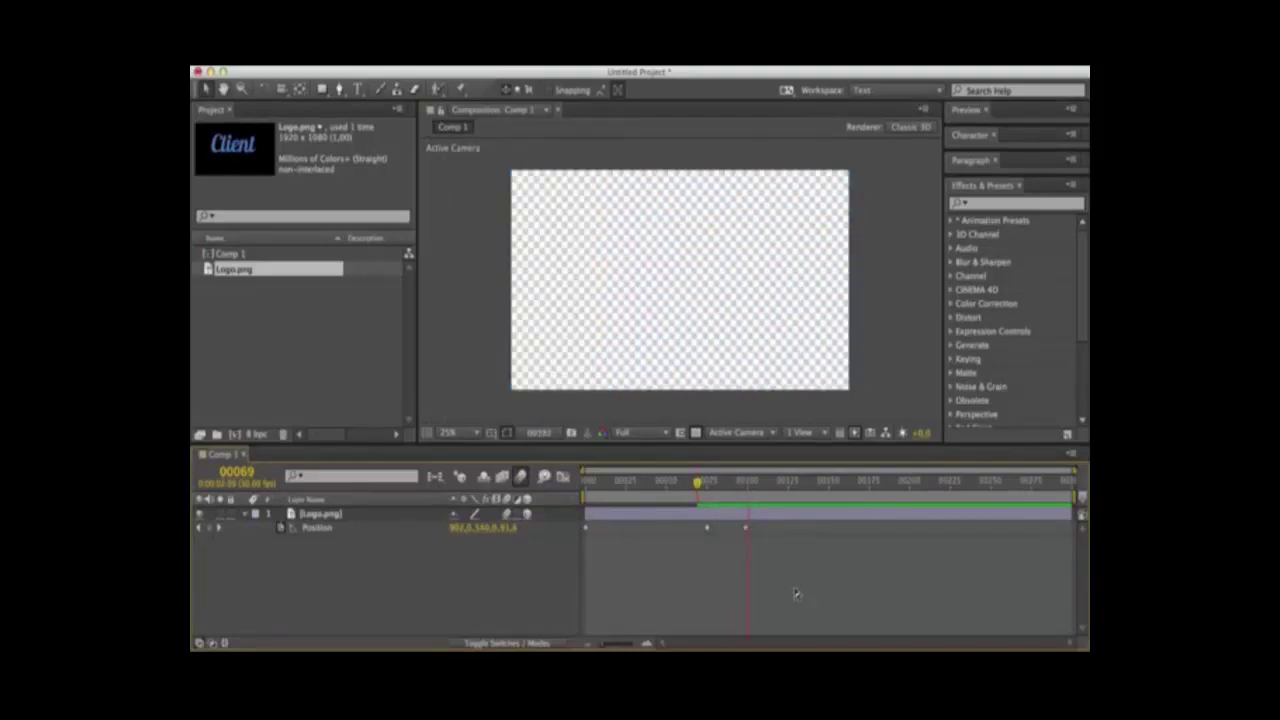
Turn off the transparency grid and preview the complete logo animation from frame 0.
click(696, 434)
drag(630, 484, 559, 522)
key(space)
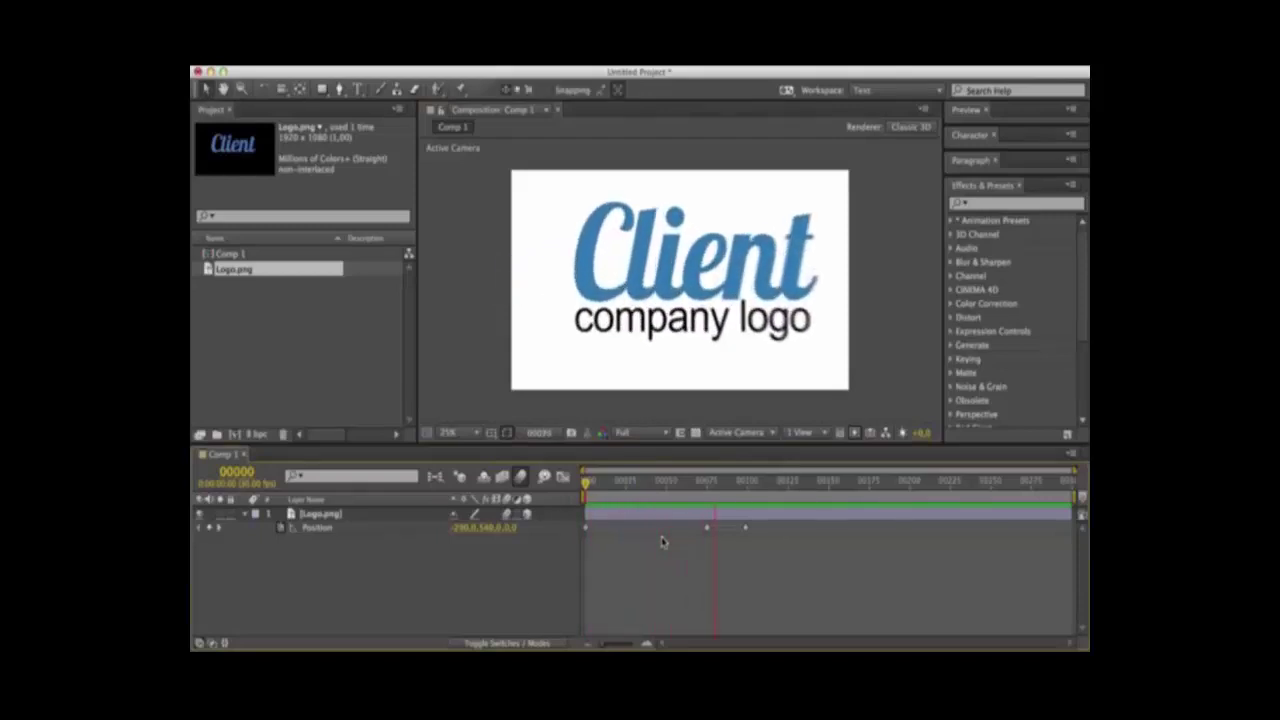
drag(739, 483, 728, 472)
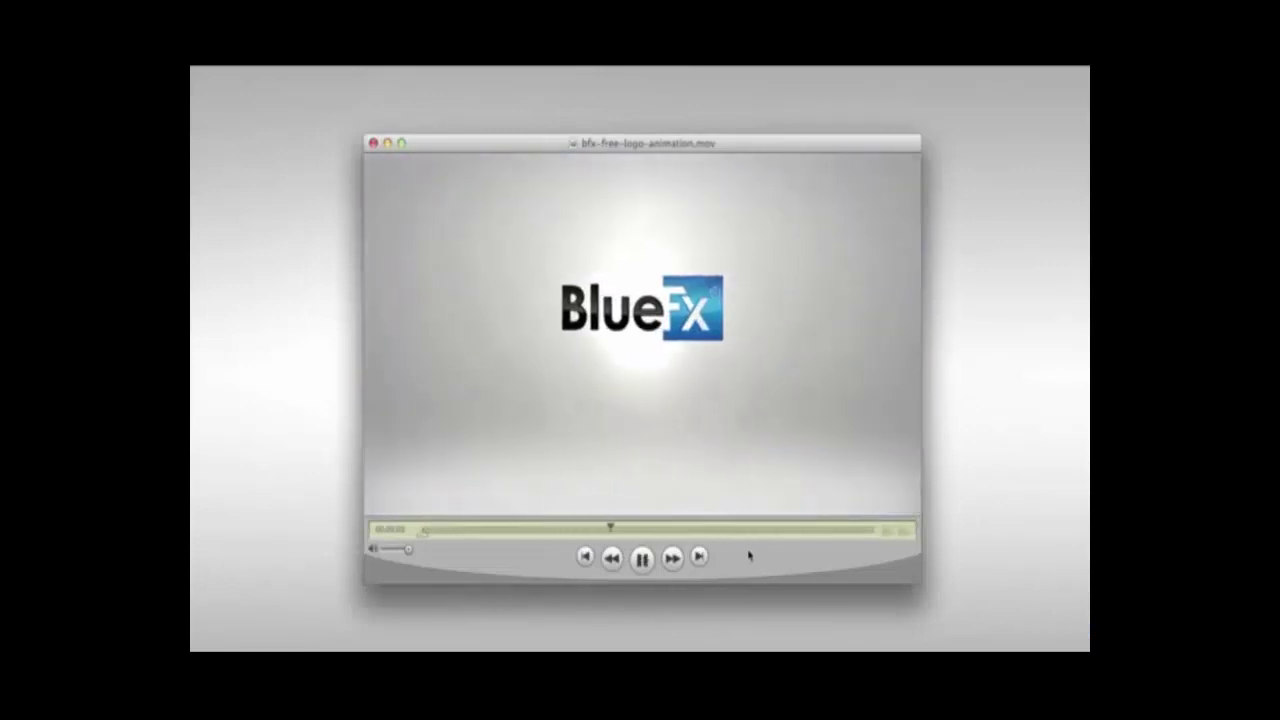
Preview the sample movie bfx-free-logo-animation.mov.
key(space)
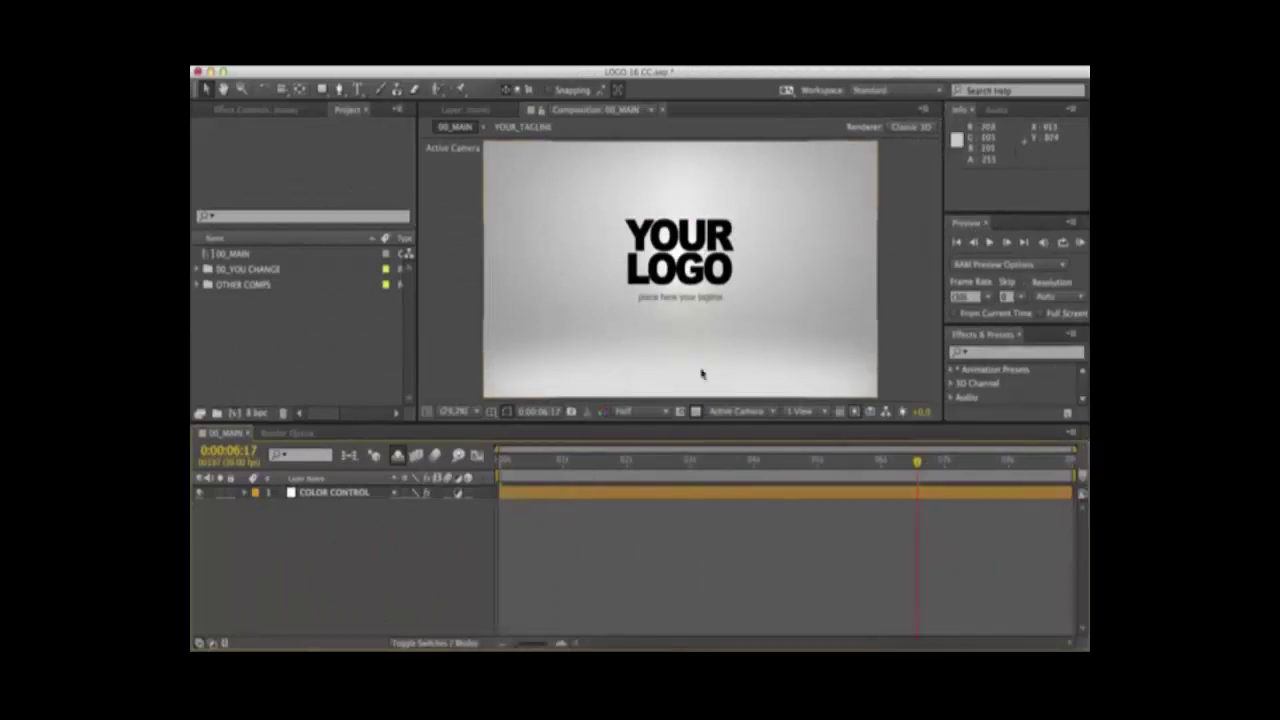
Import Logo.png from the HOW TO ANIMATE DULL LOGOS folder into the template project.
key(super+Tab)
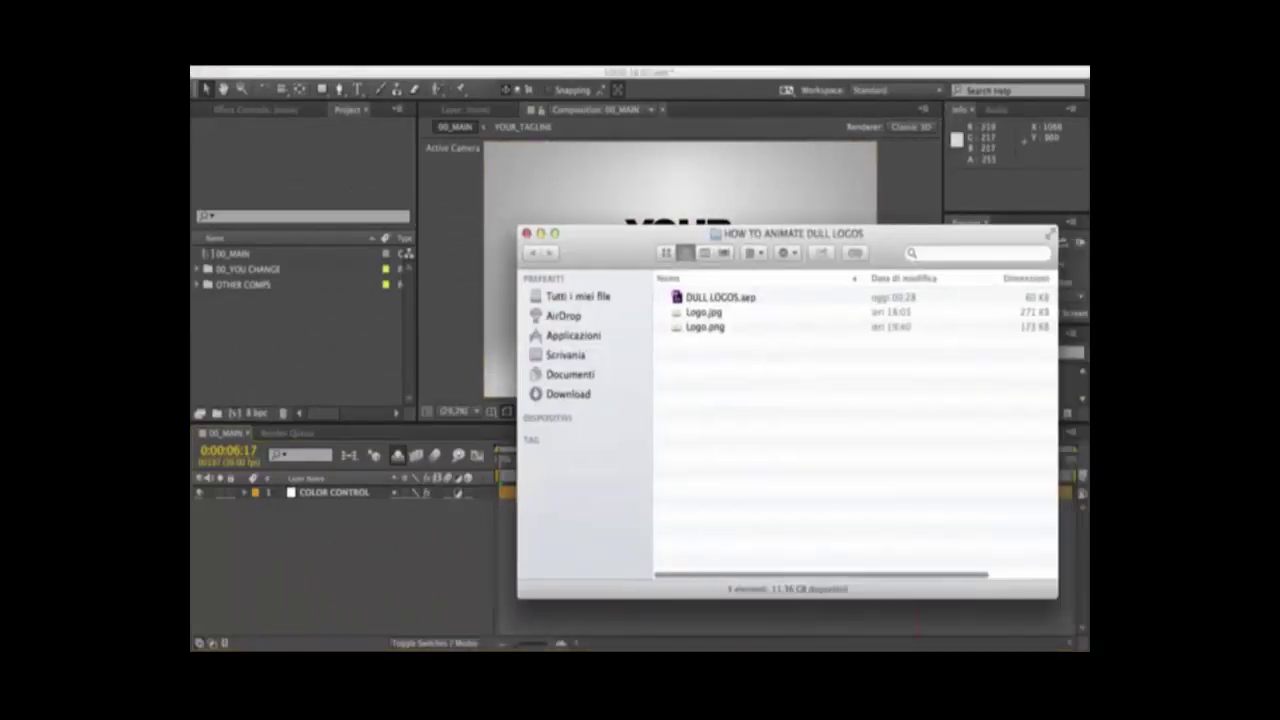
click(700, 327)
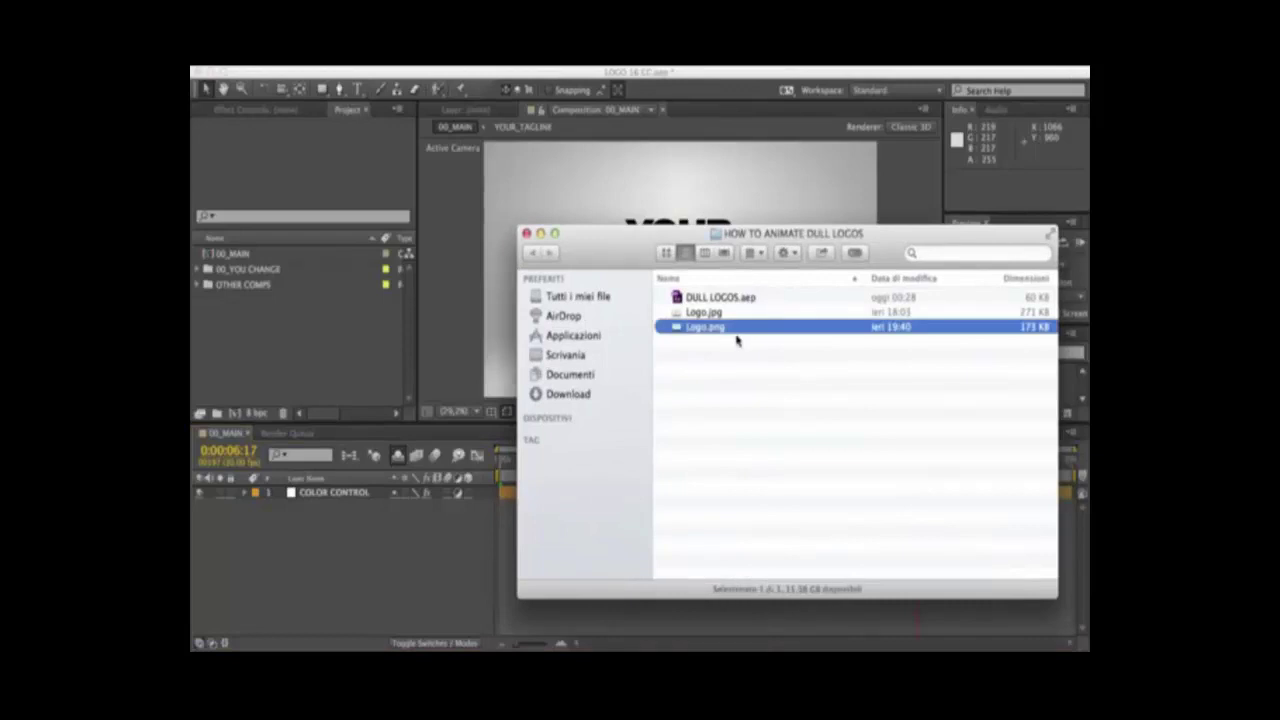
drag(686, 335, 262, 320)
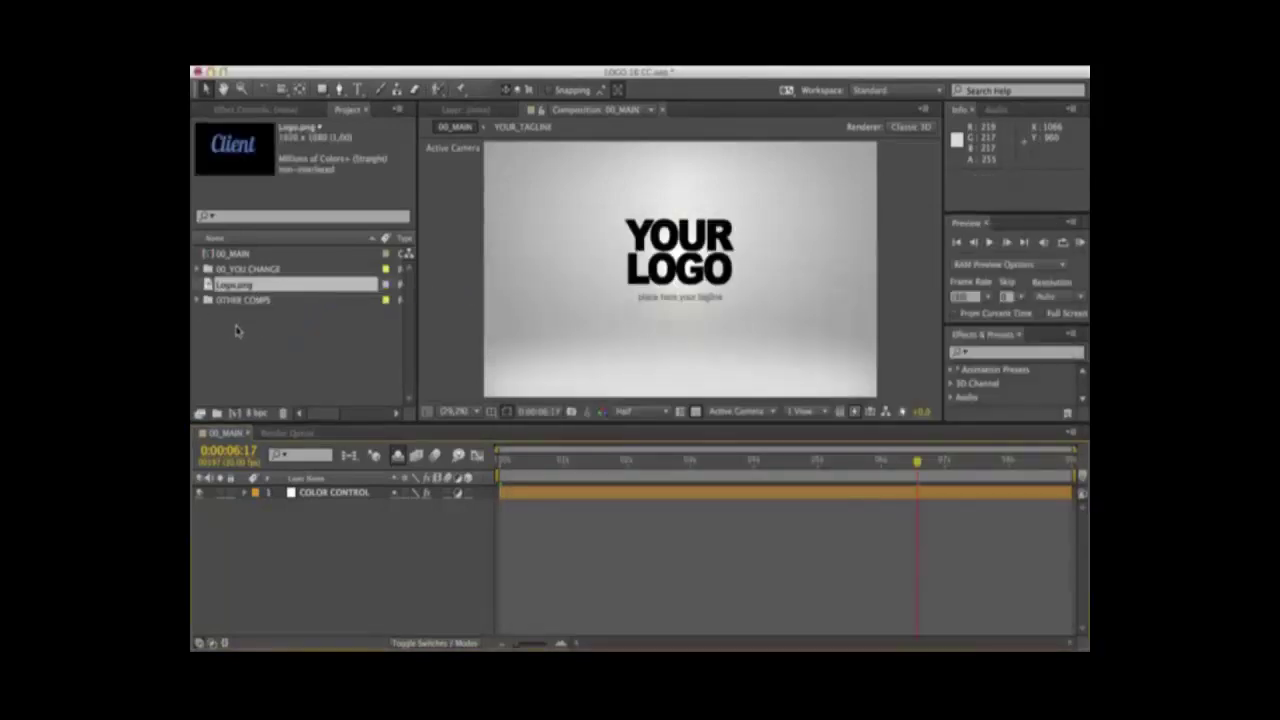
click(237, 330)
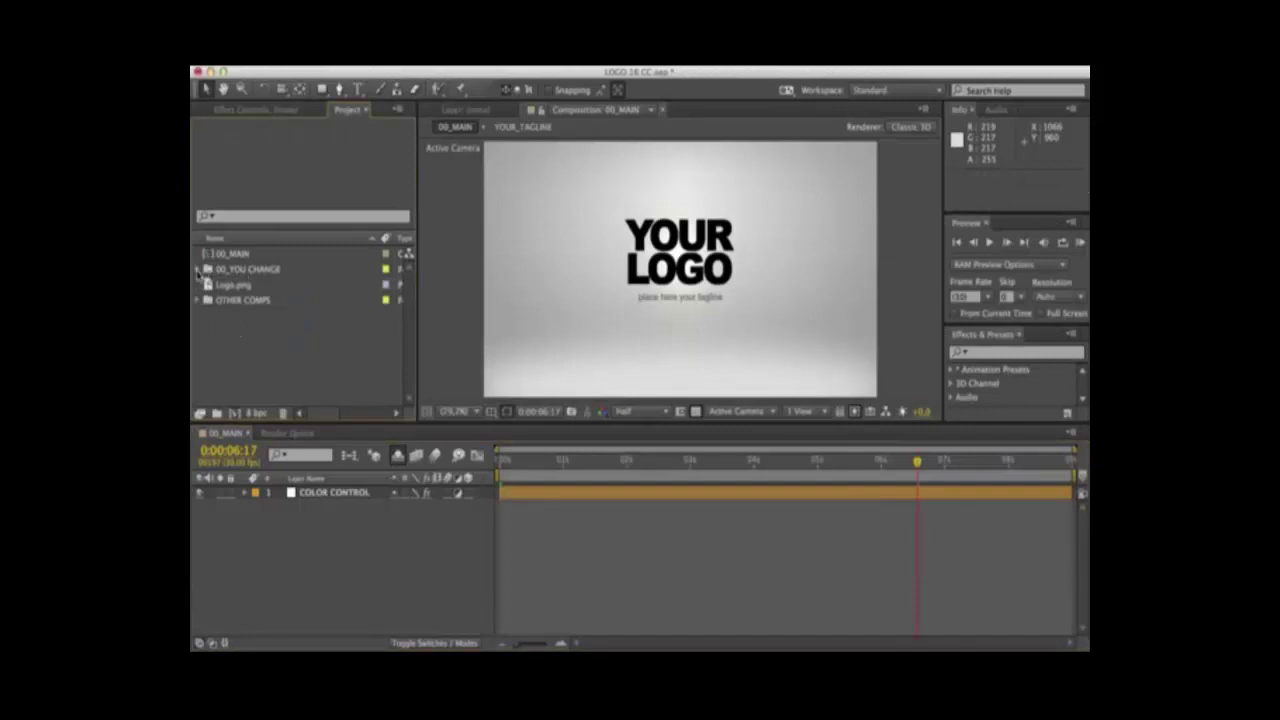
Open the YOUR_LOGO composition from the 00_YOU CHANGE folder and add Logo.png above the placeholder text layer.
click(198, 270)
click(249, 287)
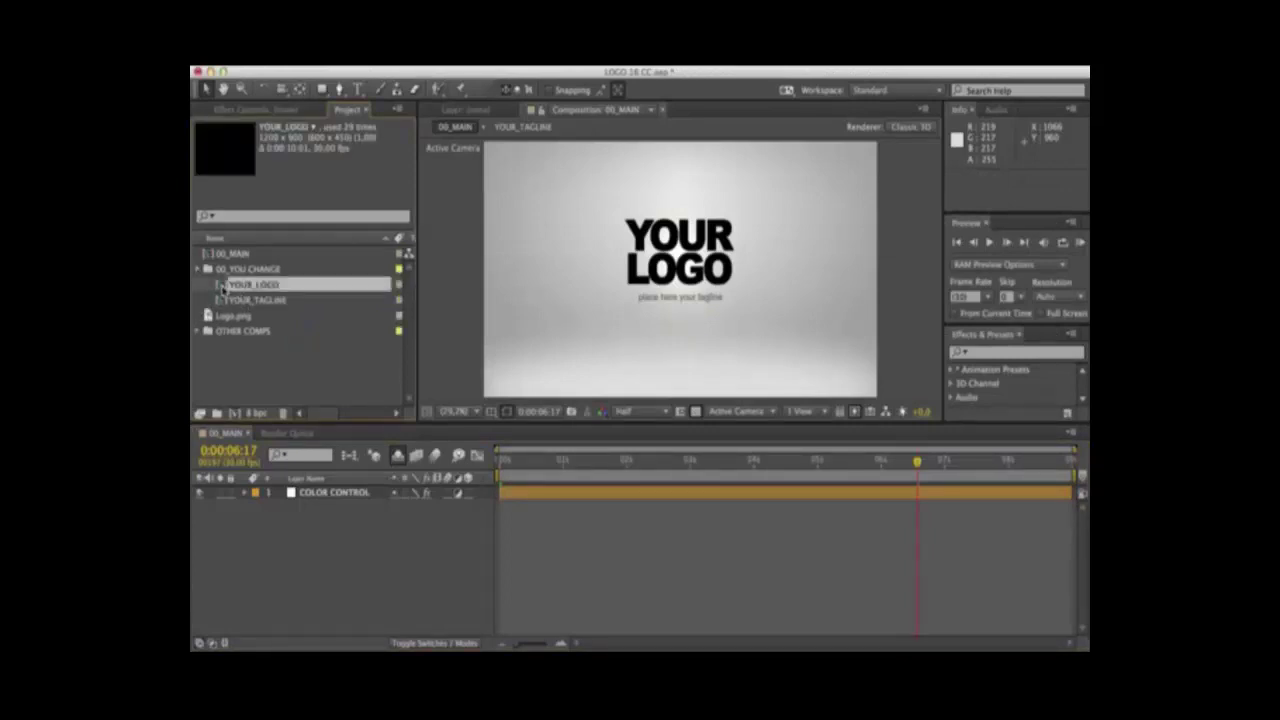
double_click(223, 289)
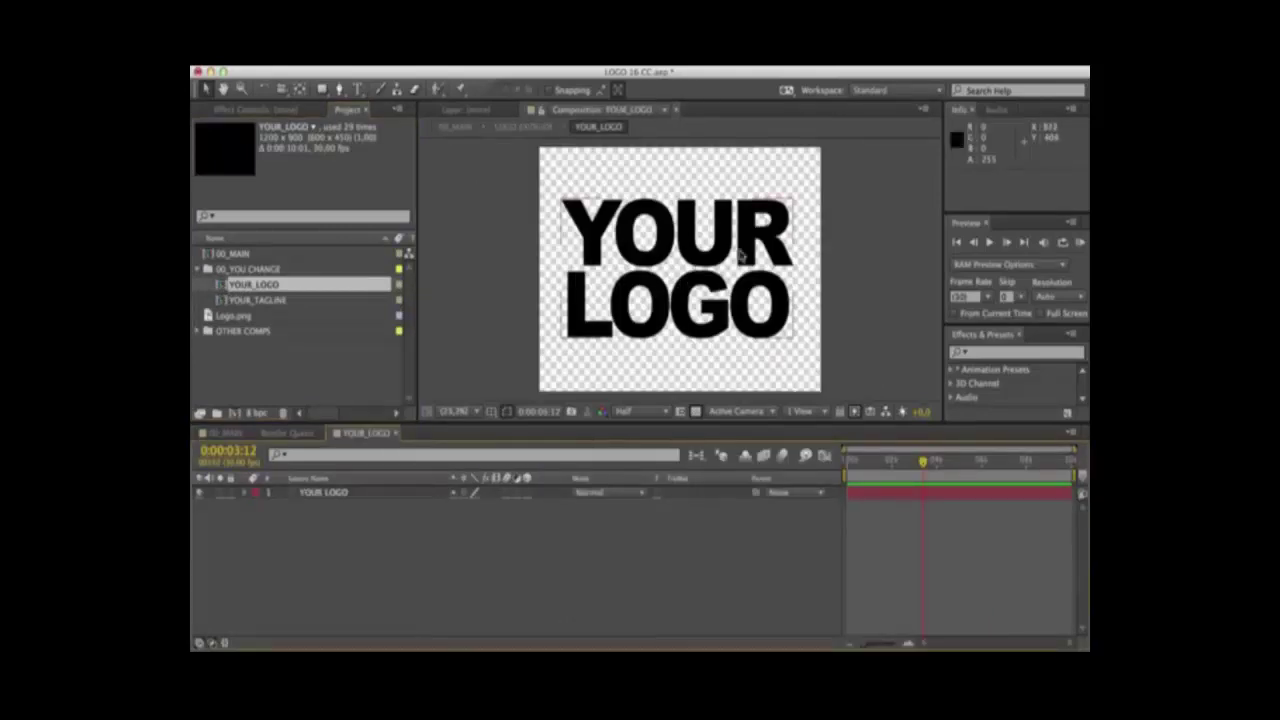
click(230, 317)
drag(290, 489, 292, 490)
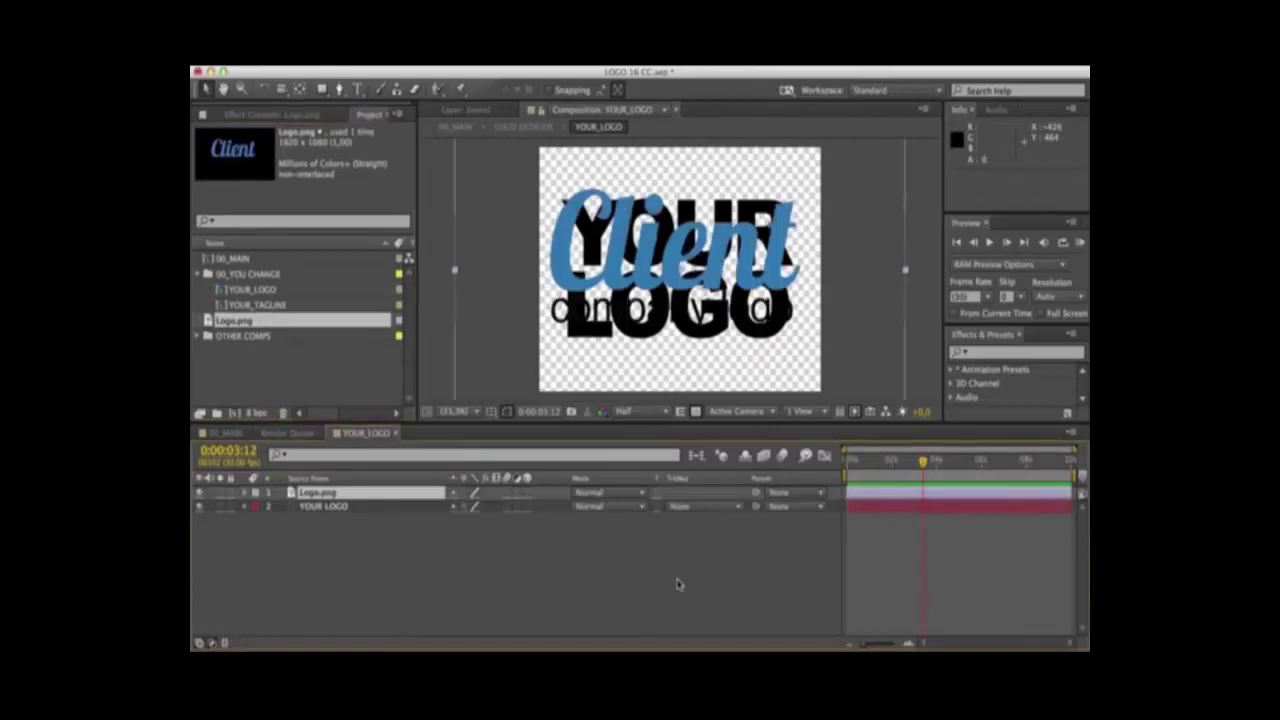
Hide the YOUR LOGO placeholder layer so only the client logo shows.
click(200, 506)
click(200, 506)
click(200, 506)
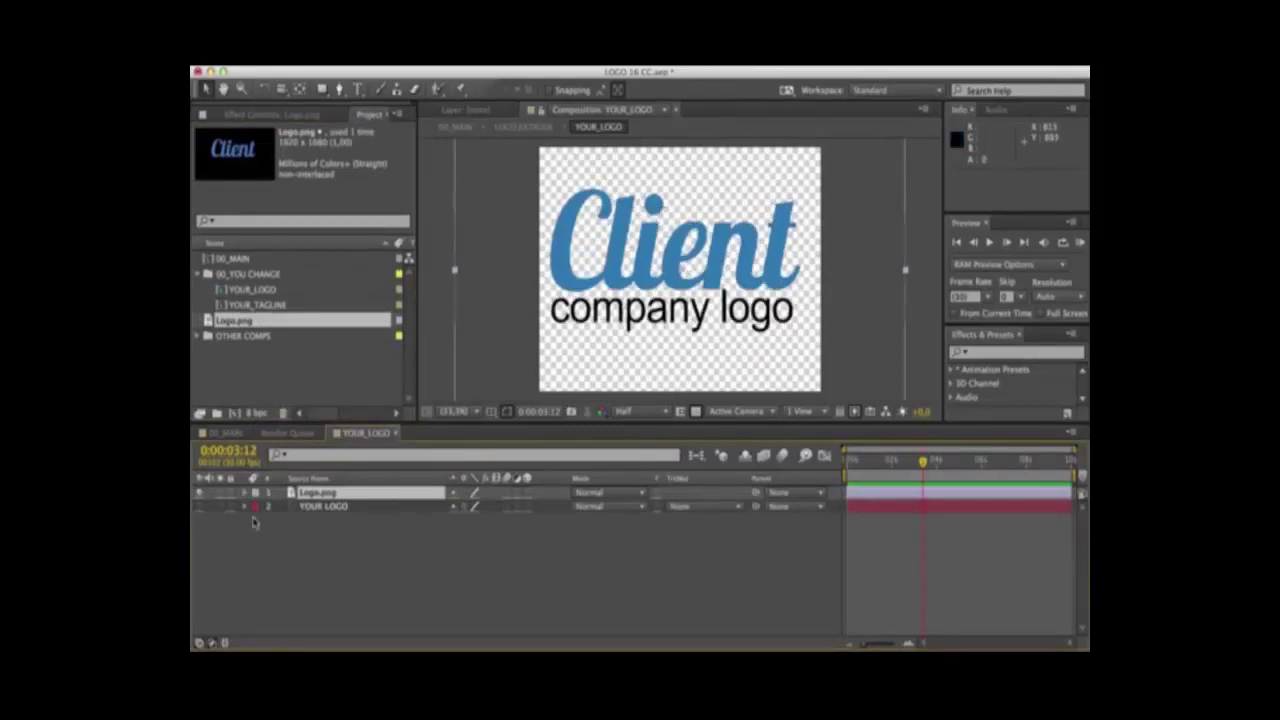
click(517, 563)
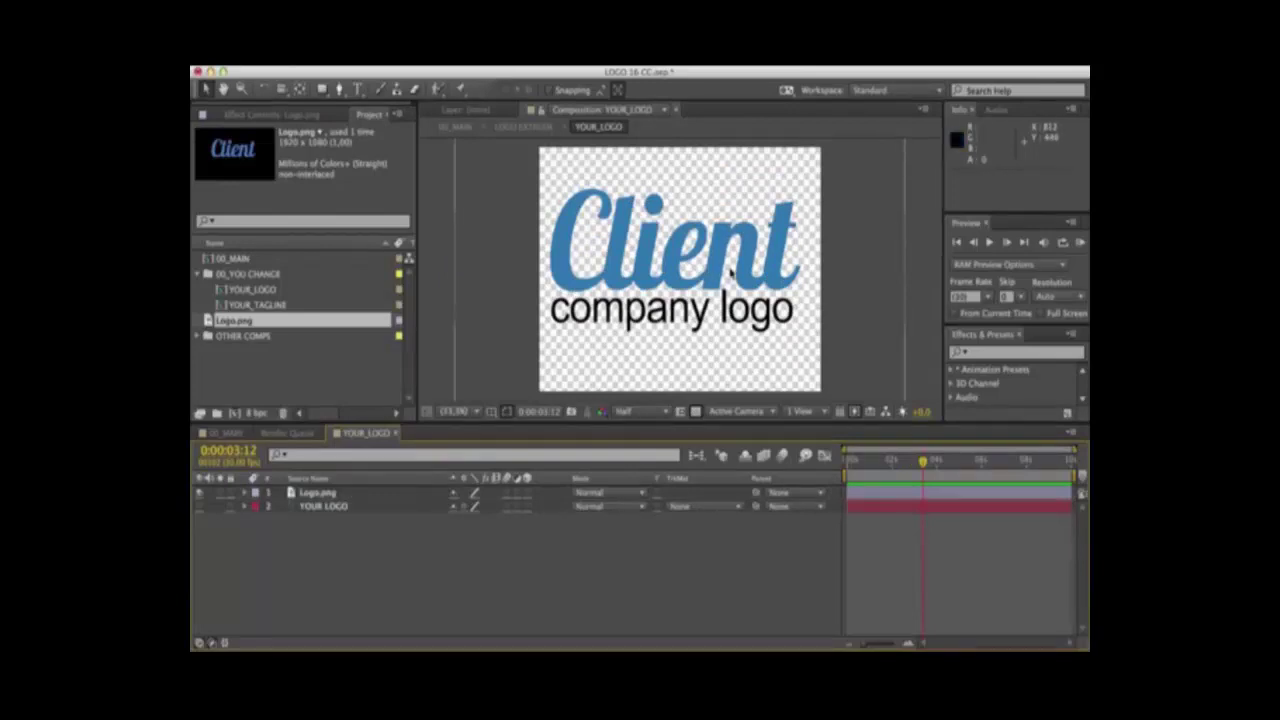
Scale the Logo.png layer down to 81% so it fits inside the composition.
key(s)
click(340, 496)
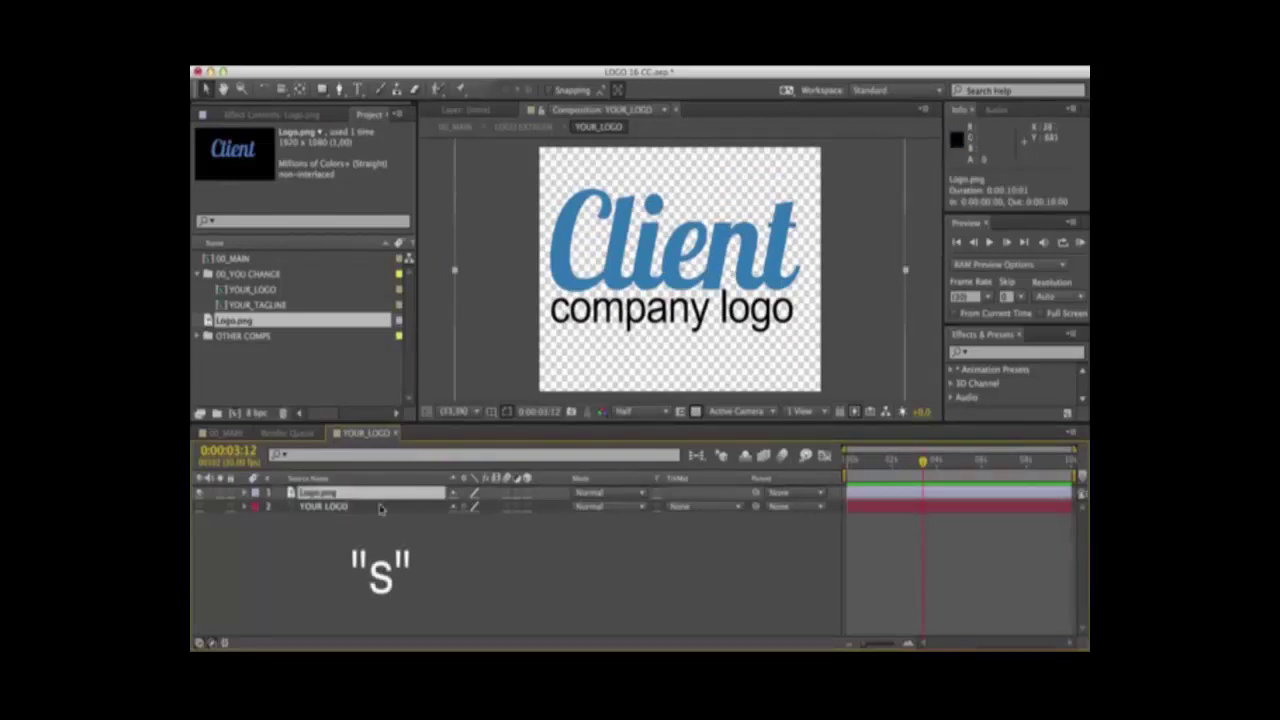
key(s)
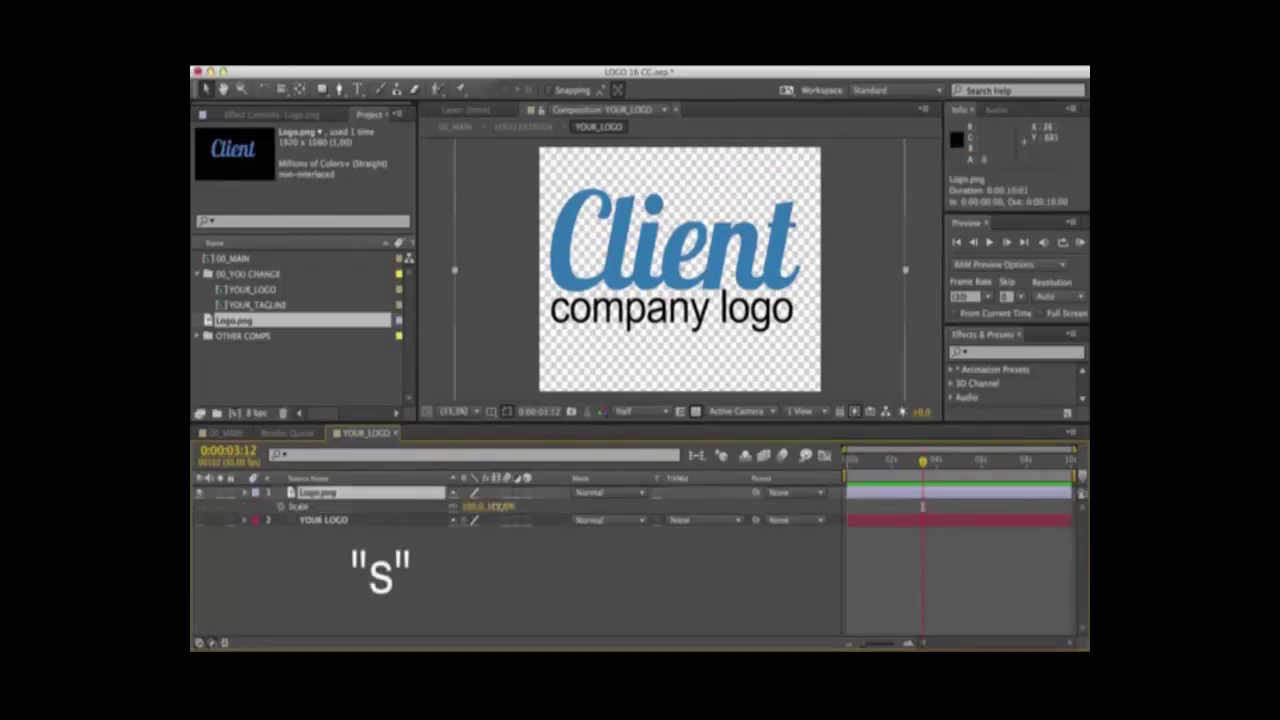
mouse_move(487, 506)
mouse_down()
mouse_move(466, 506)
mouse_move(485, 506)
mouse_up()
click(598, 579)
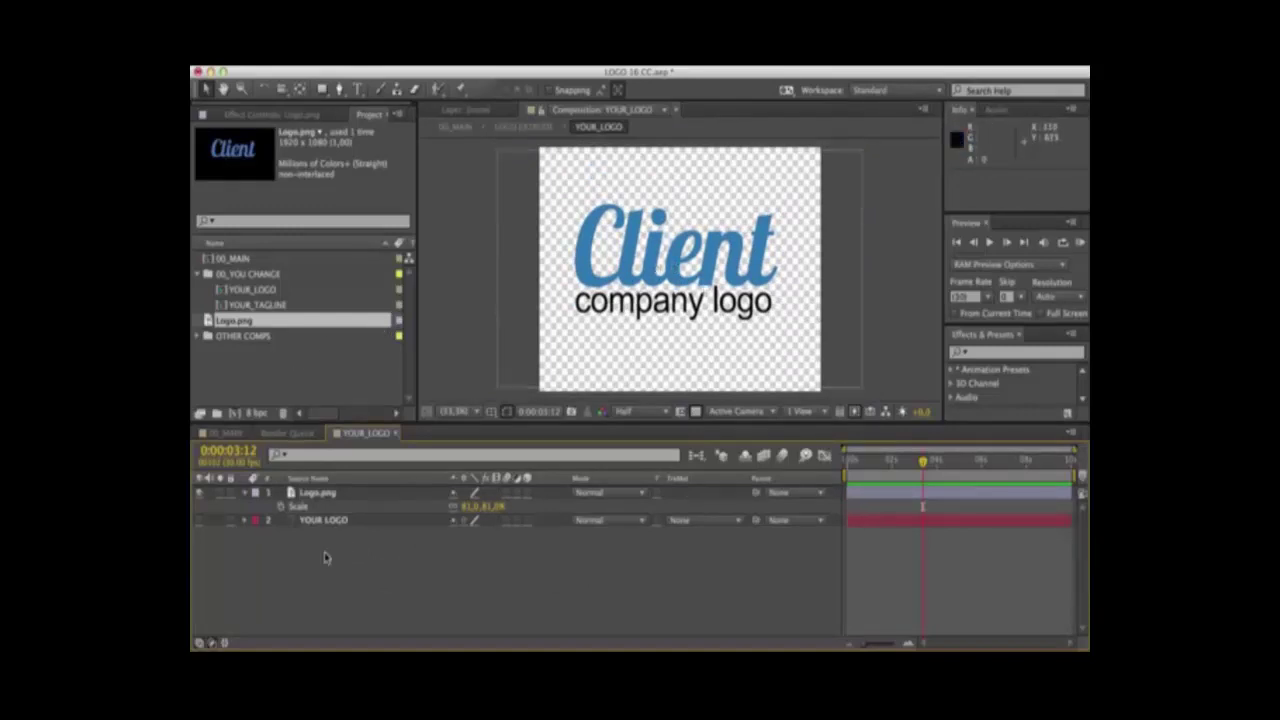
click(314, 494)
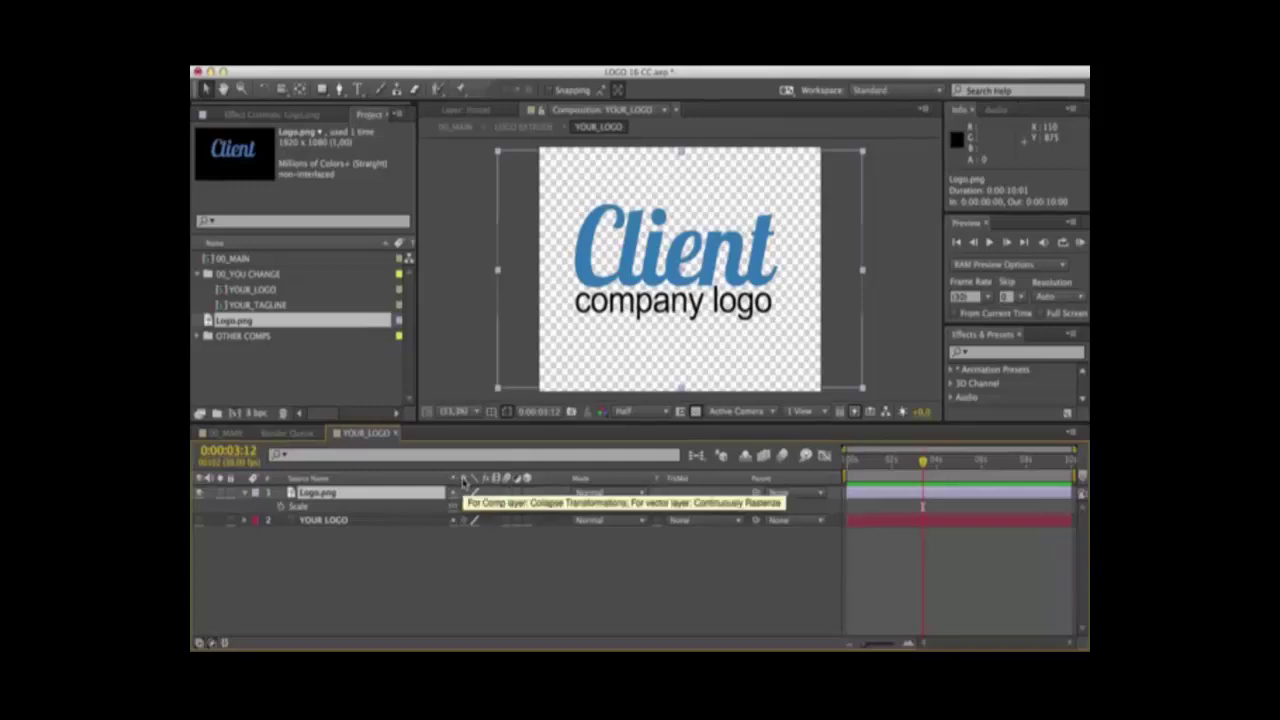
click(415, 584)
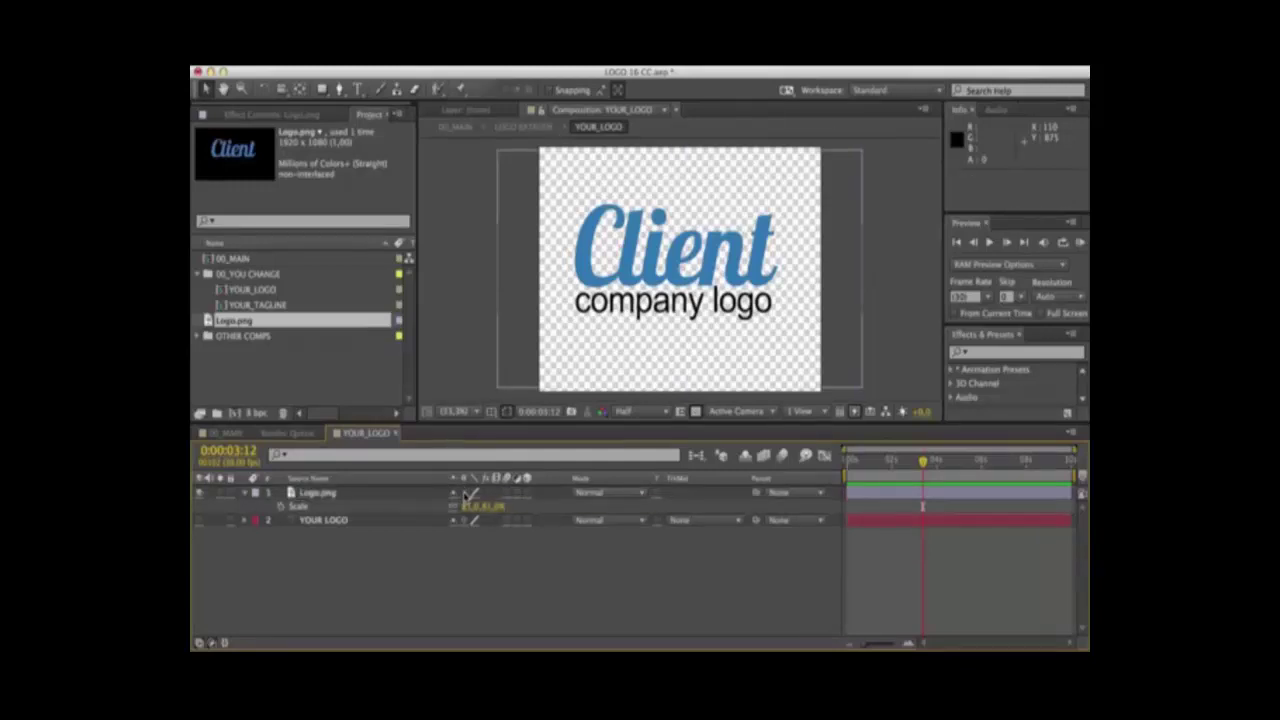
click(473, 561)
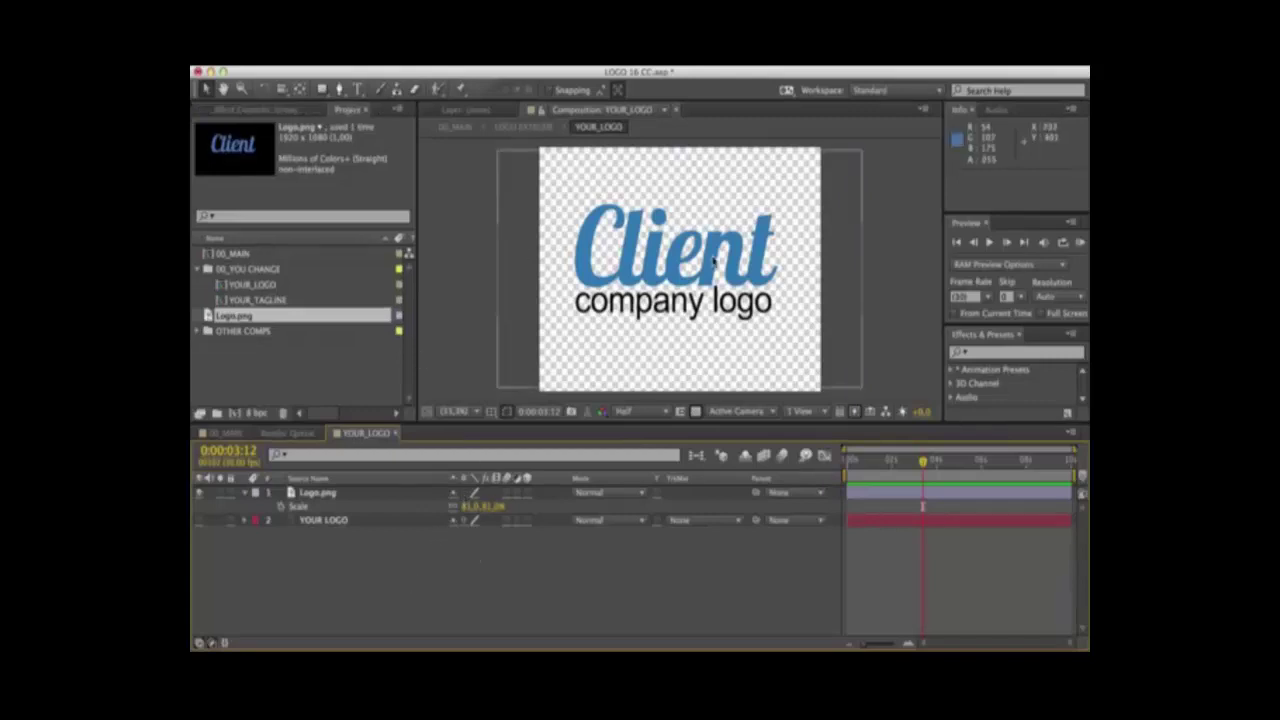
click(252, 302)
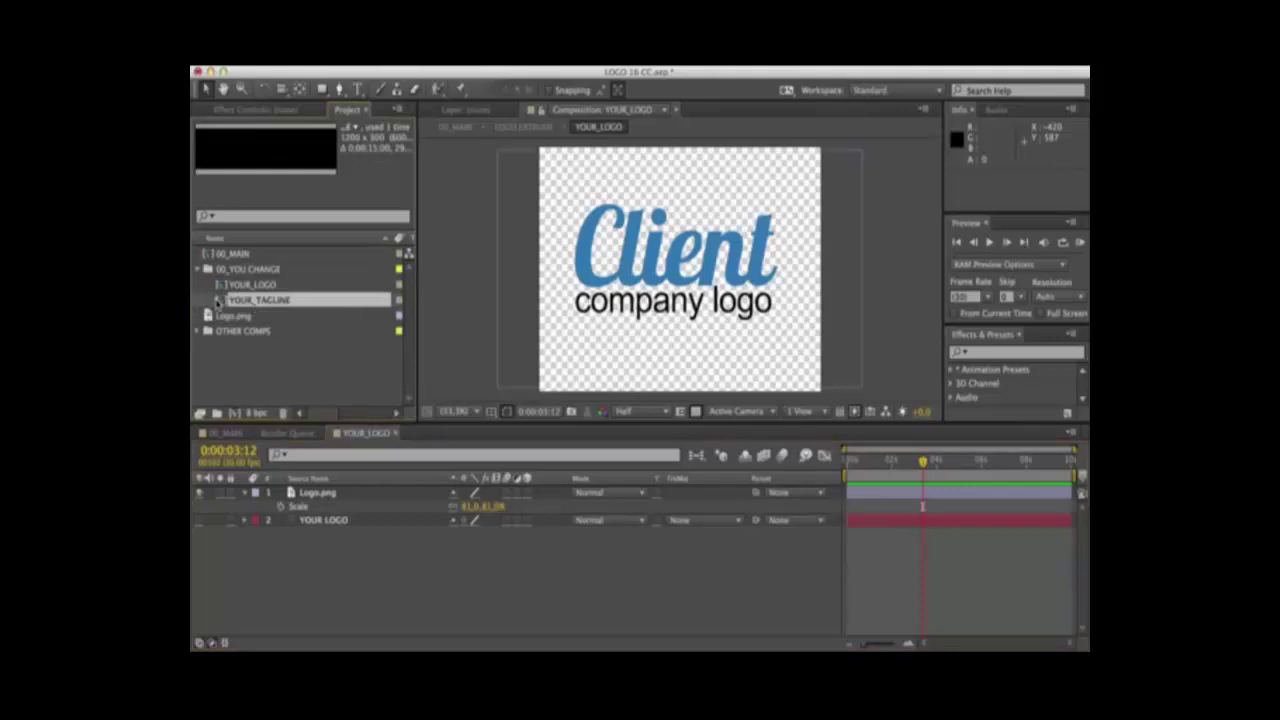
double_click(221, 302)
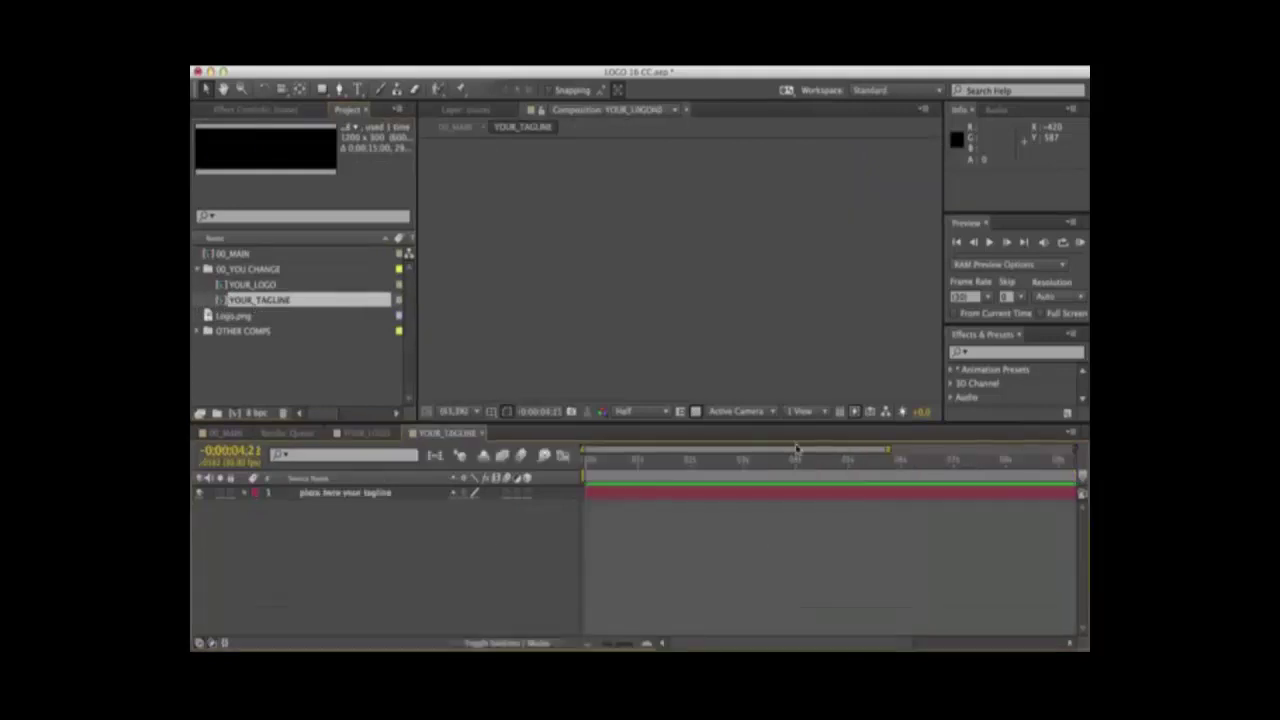
drag(803, 468, 820, 466)
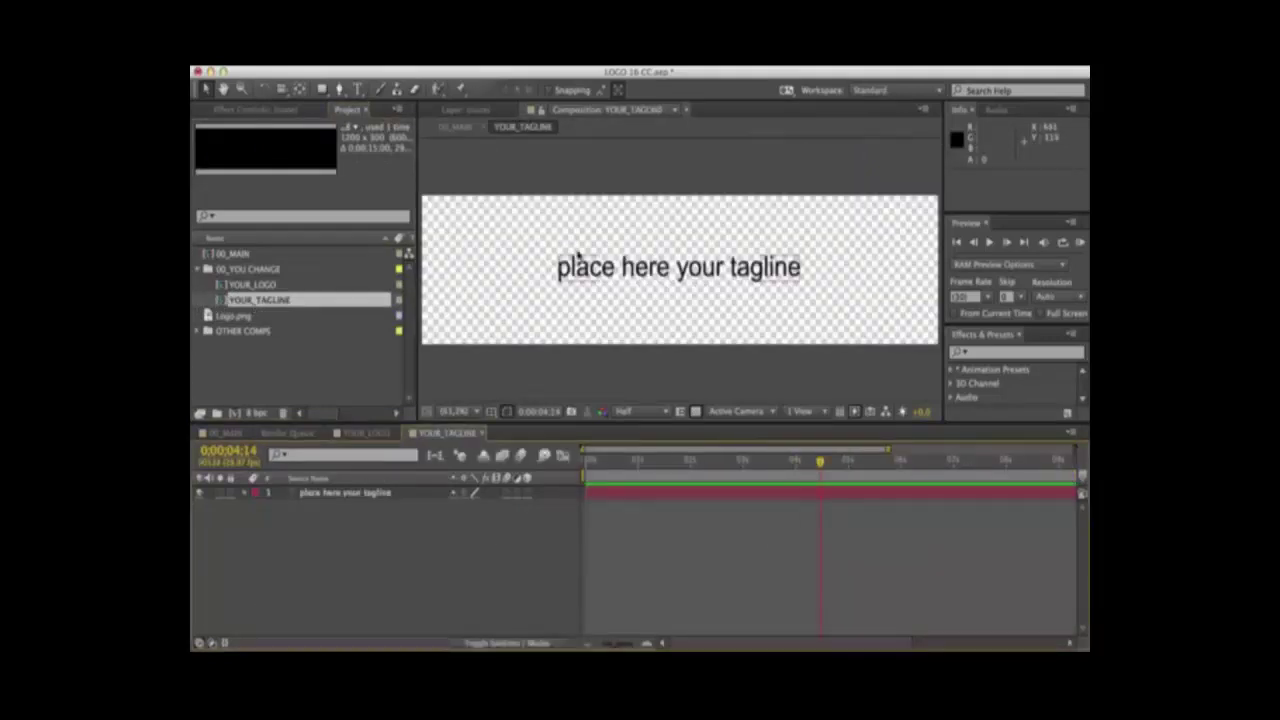
double_click(658, 268)
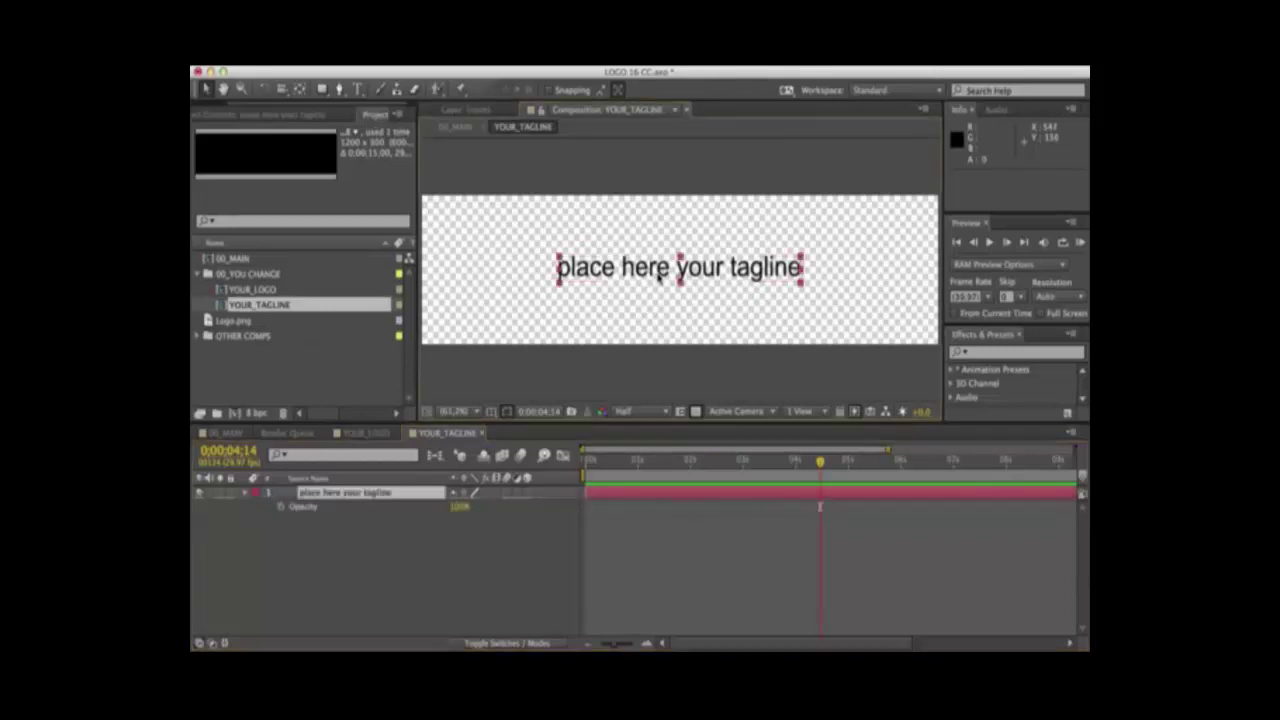
text(ww)
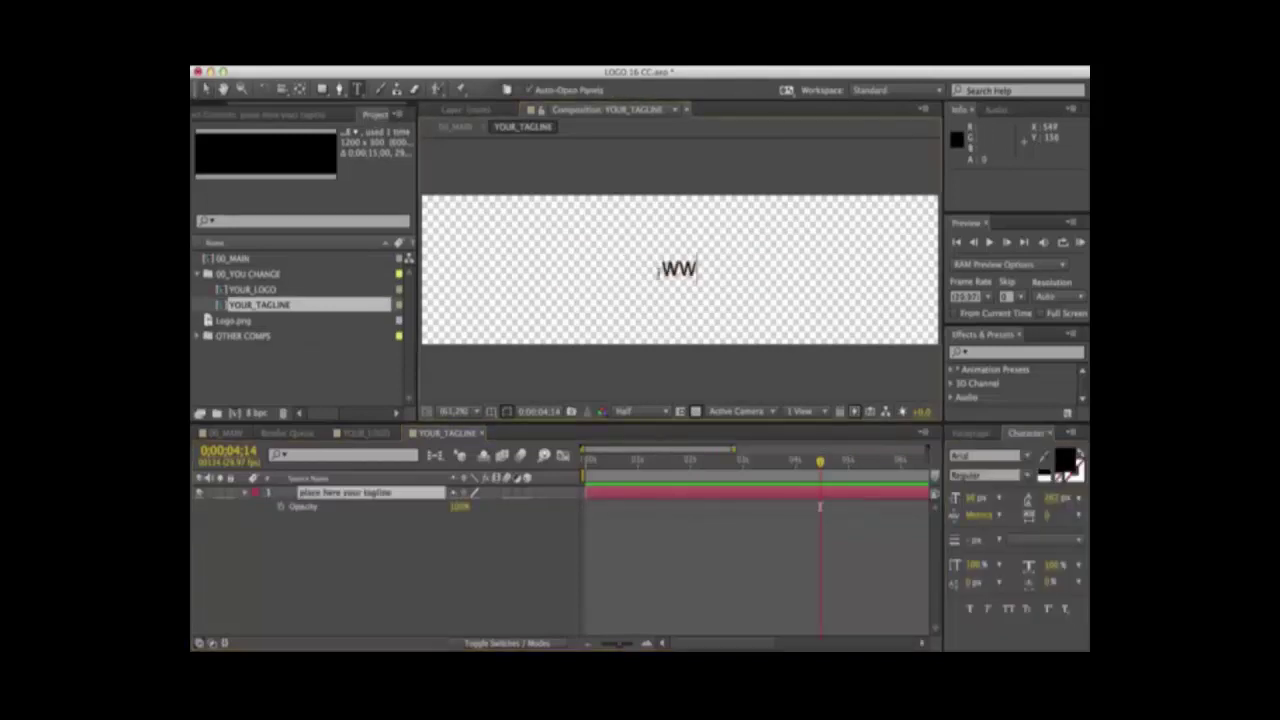
text(w.yoursite.com)
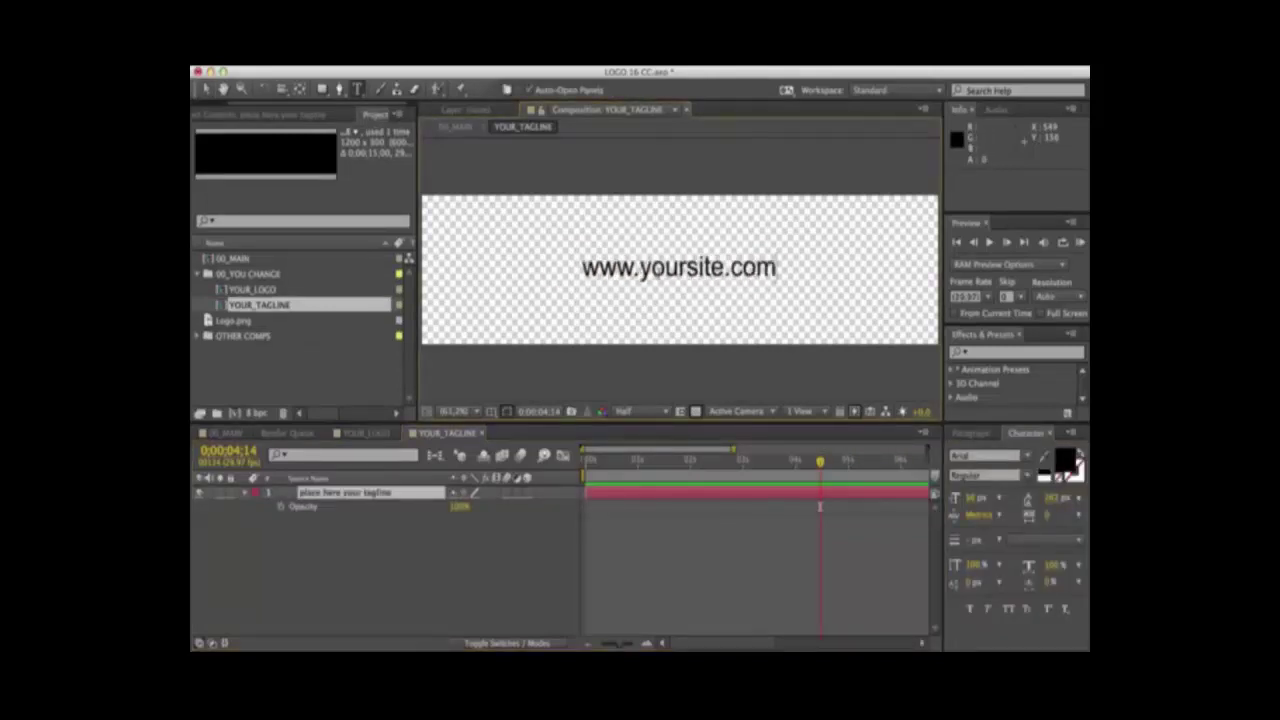
key(KP_Enter)
click(608, 371)
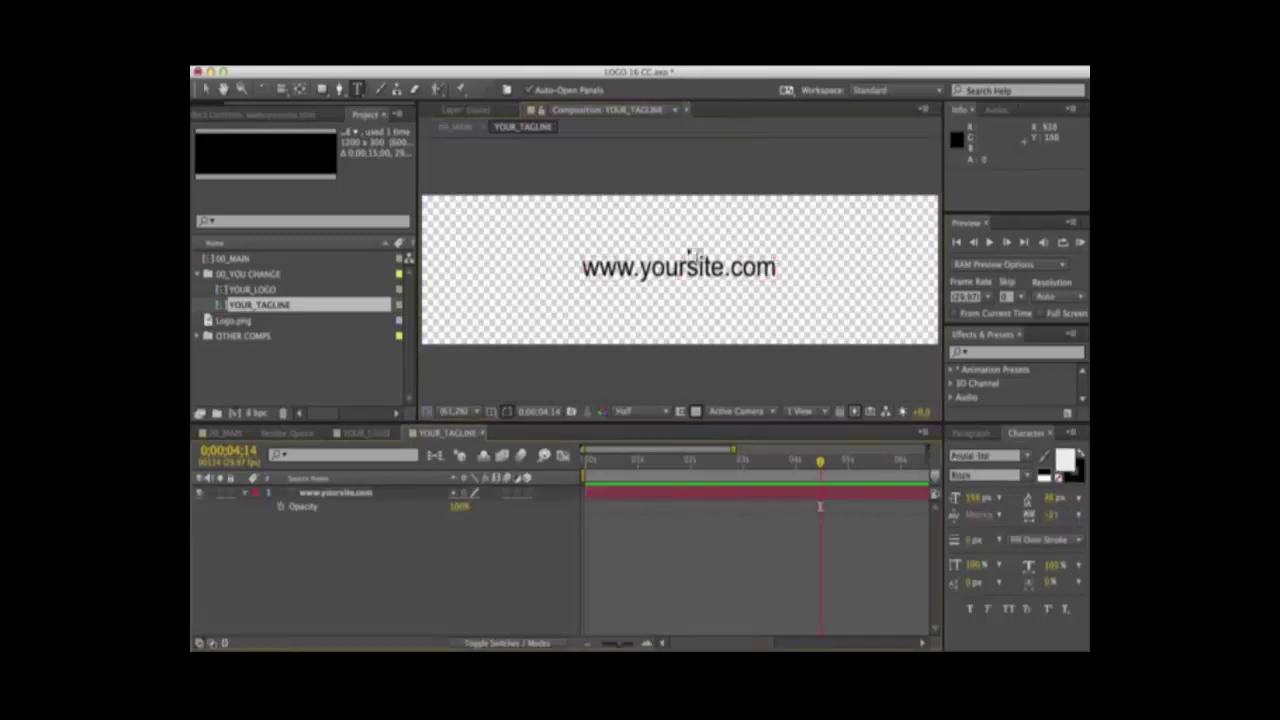
key(v)
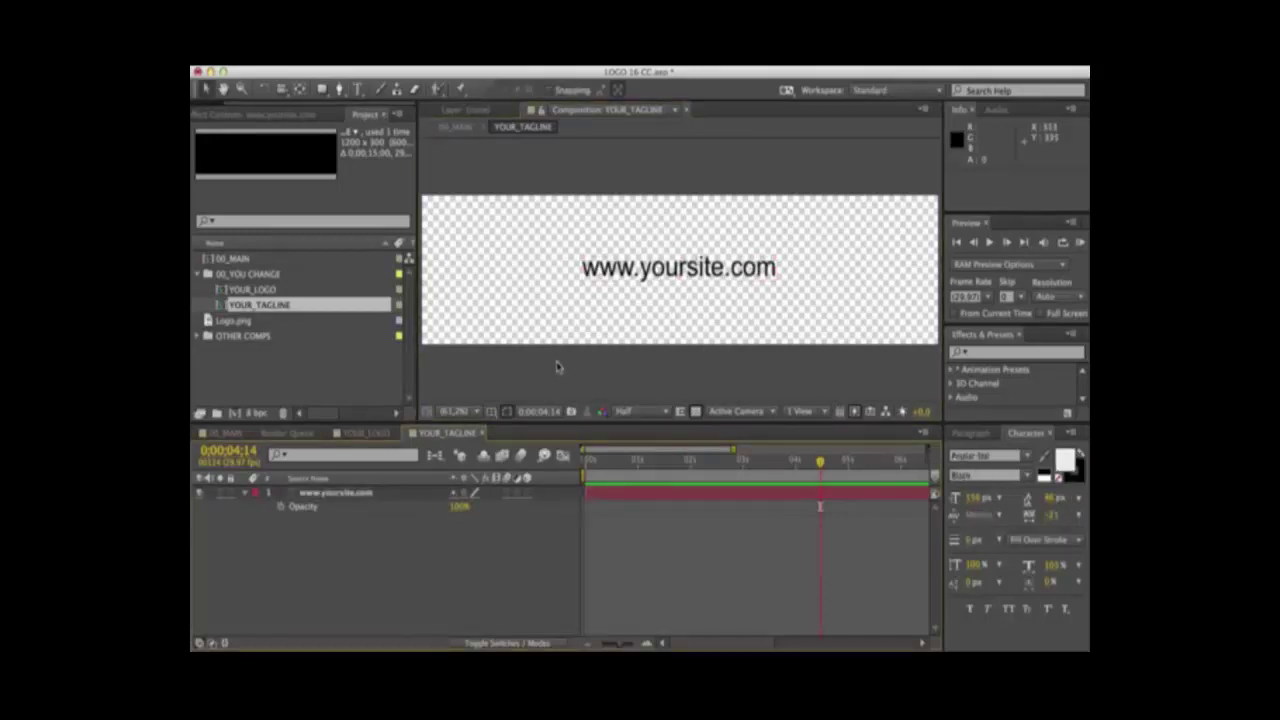
Return to the 00_MAIN composition and show the effect controls of the COLOR CONTROL layer.
click(224, 434)
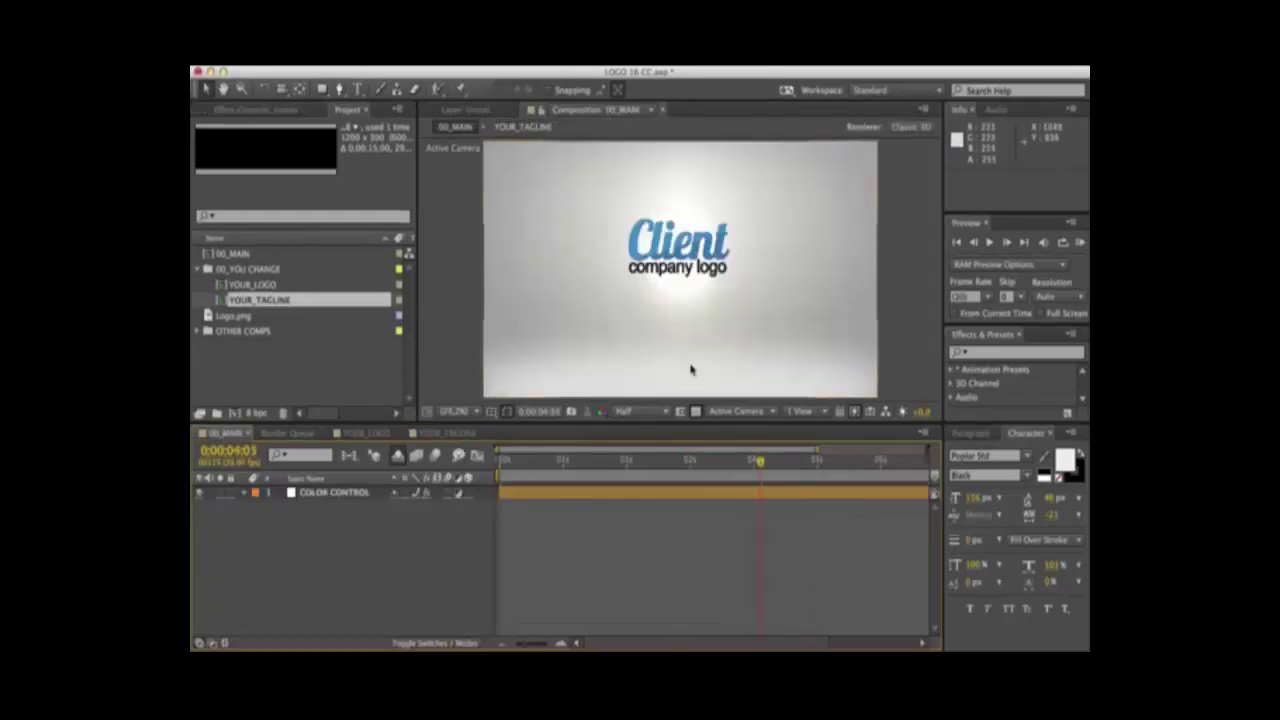
click(340, 495)
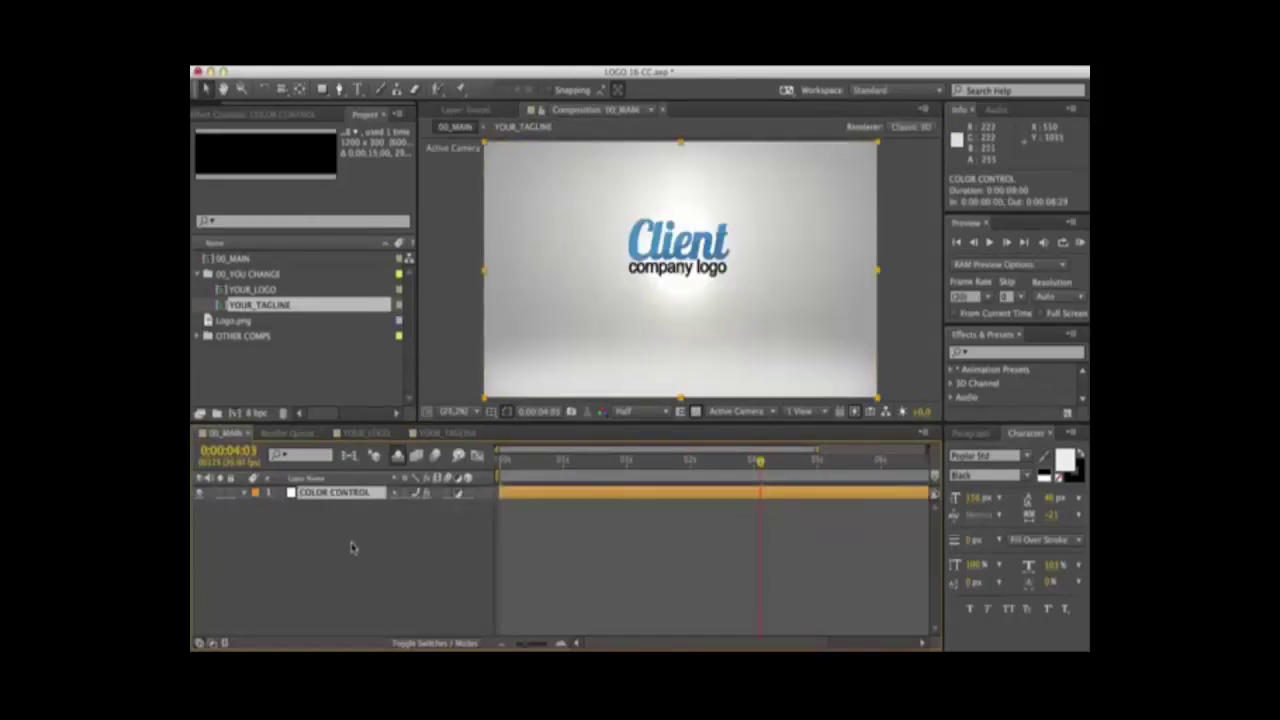
click(272, 114)
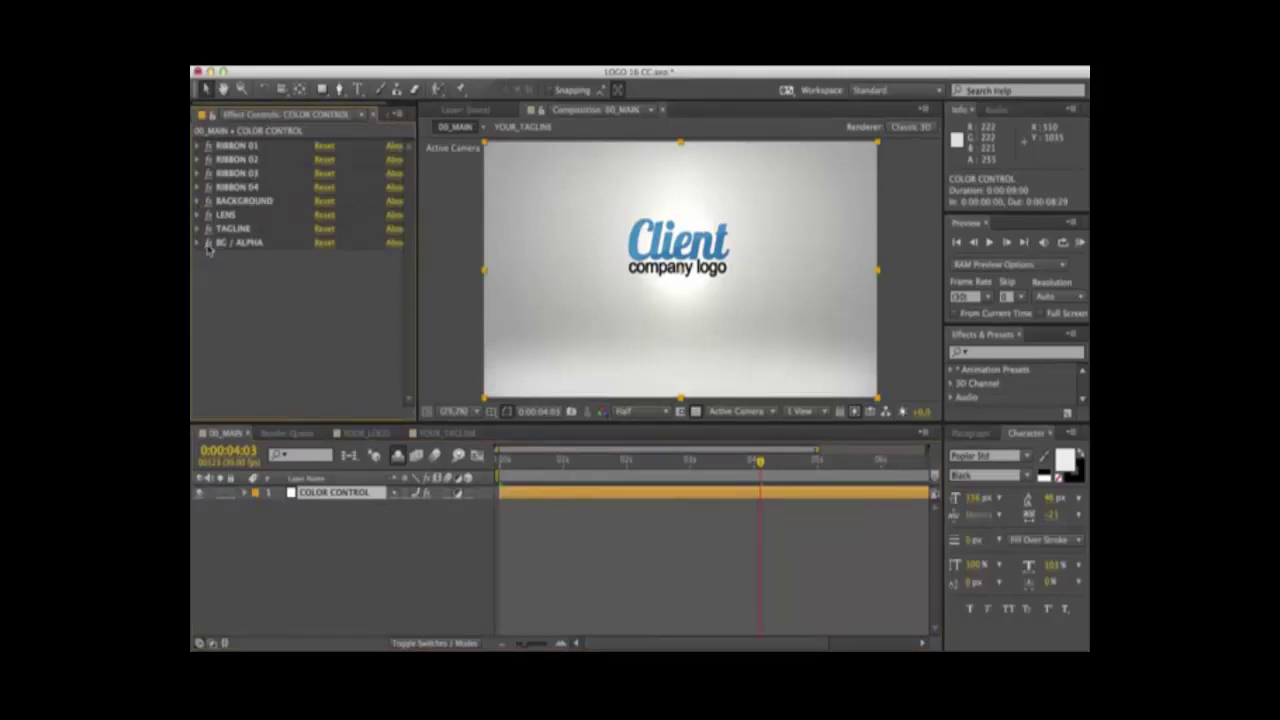
Change the BACKGROUND color in COLOR CONTROL to a pale grayish blue.
click(198, 201)
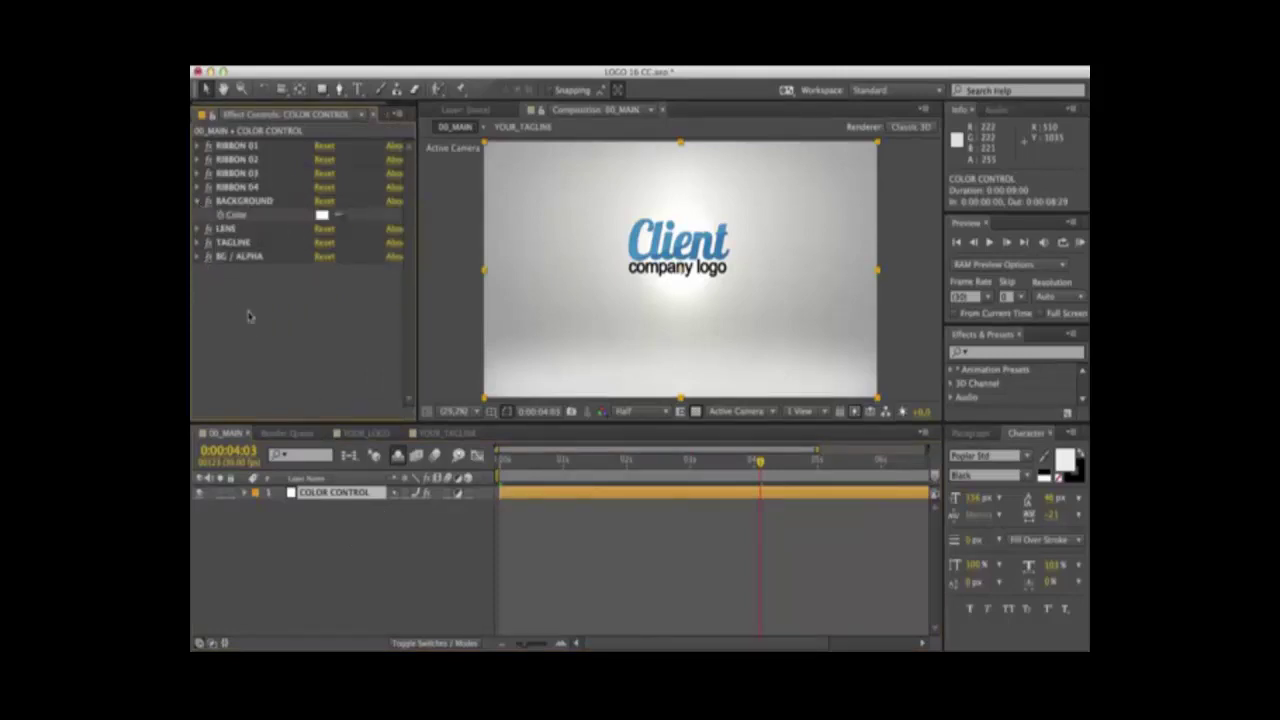
click(321, 216)
drag(745, 475, 717, 469)
drag(892, 528, 892, 512)
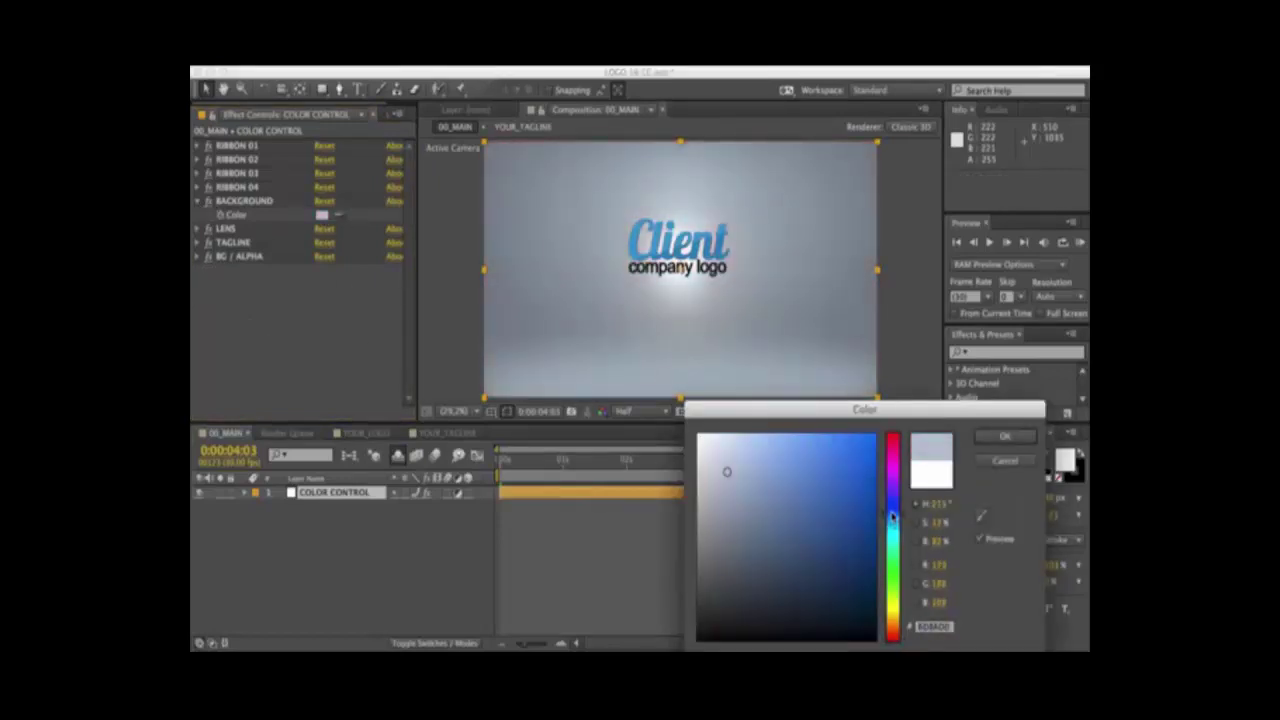
click(741, 466)
mouse_move(741, 466)
mouse_down()
mouse_move(714, 451)
mouse_move(717, 470)
mouse_up()
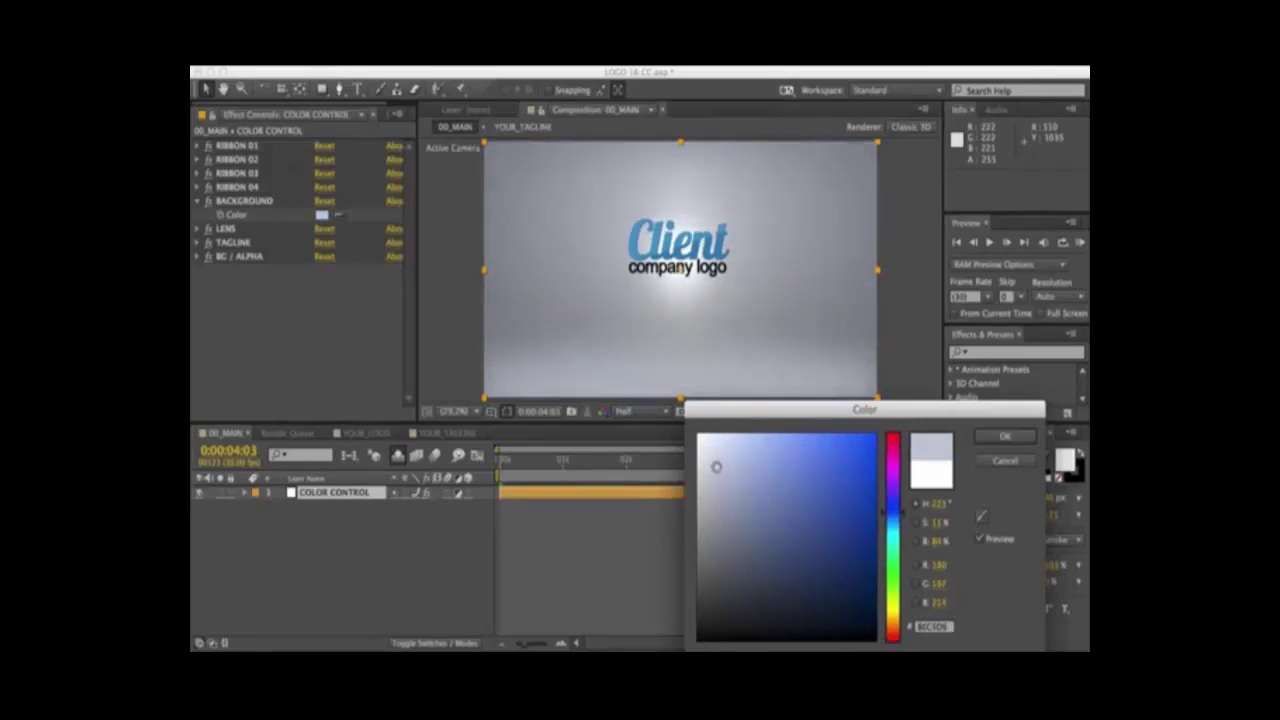
click(1005, 437)
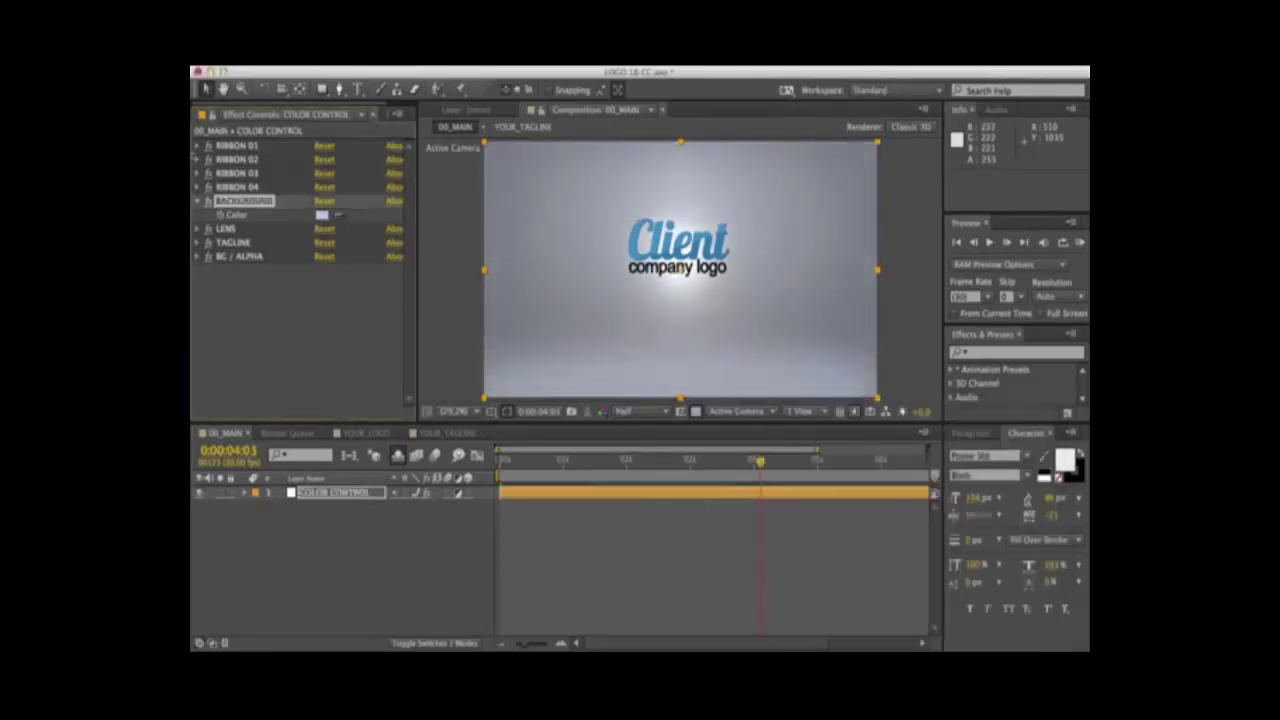
Play ahead to the tagline at 0:00:06:06 and change the TAGLINE color to a blue.
click(197, 243)
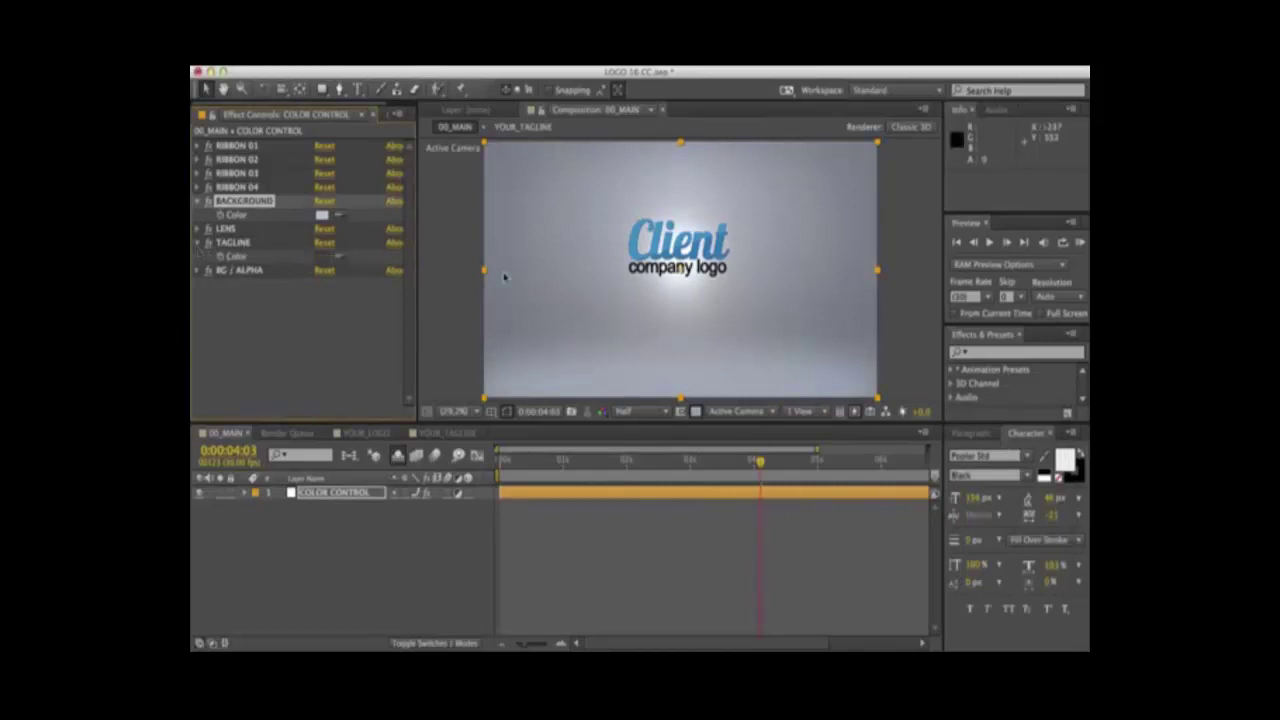
key(space)
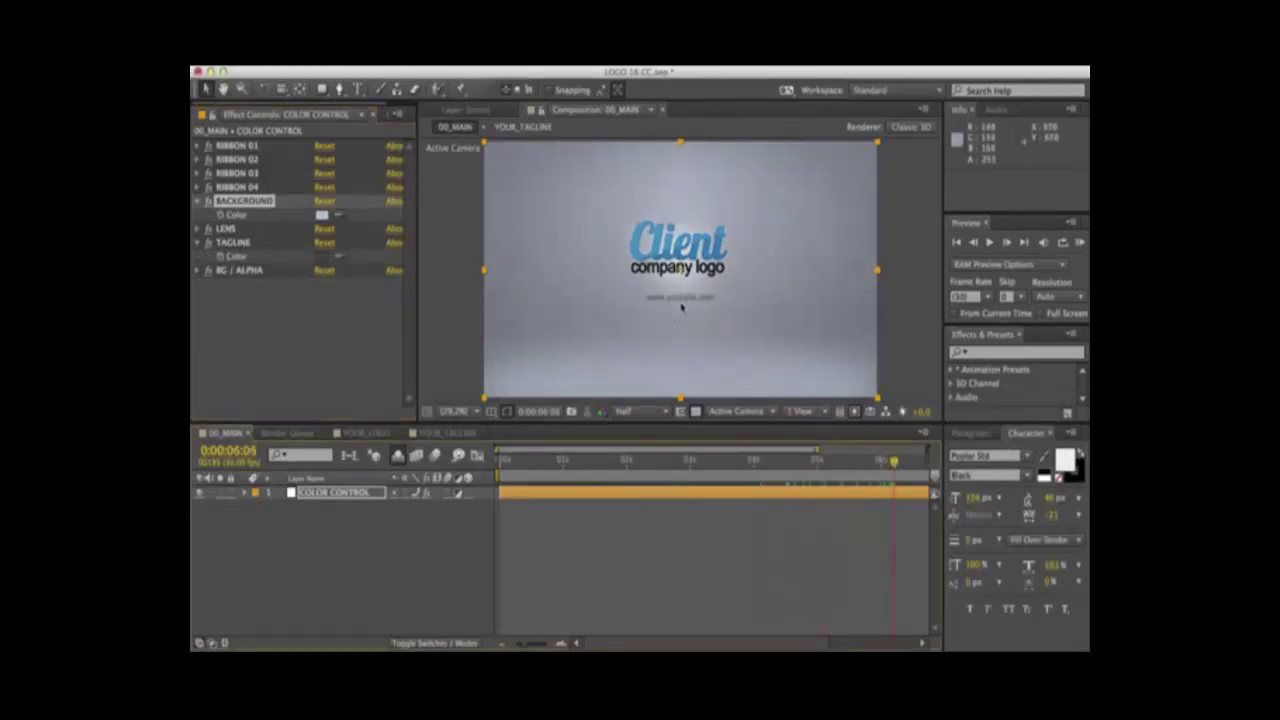
click(320, 257)
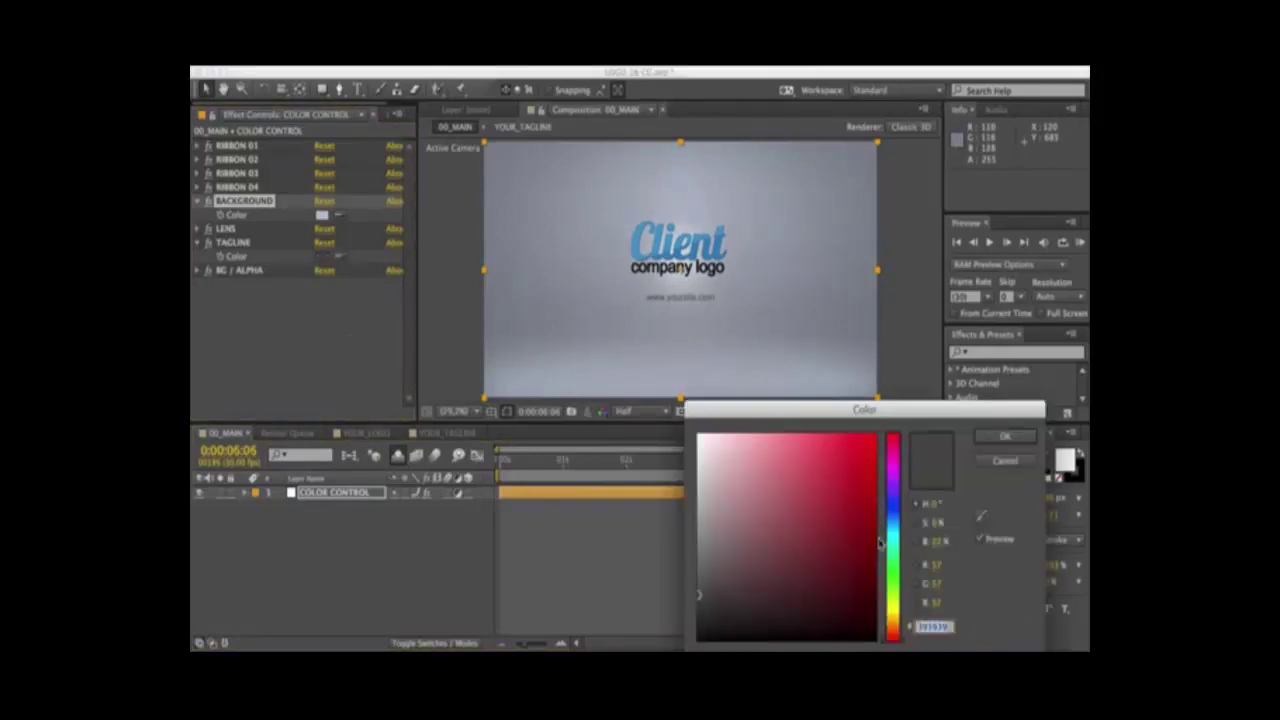
click(894, 512)
mouse_move(792, 531)
mouse_down()
mouse_move(766, 507)
mouse_move(854, 468)
mouse_move(777, 457)
mouse_move(860, 471)
mouse_move(857, 491)
mouse_up()
click(1005, 437)
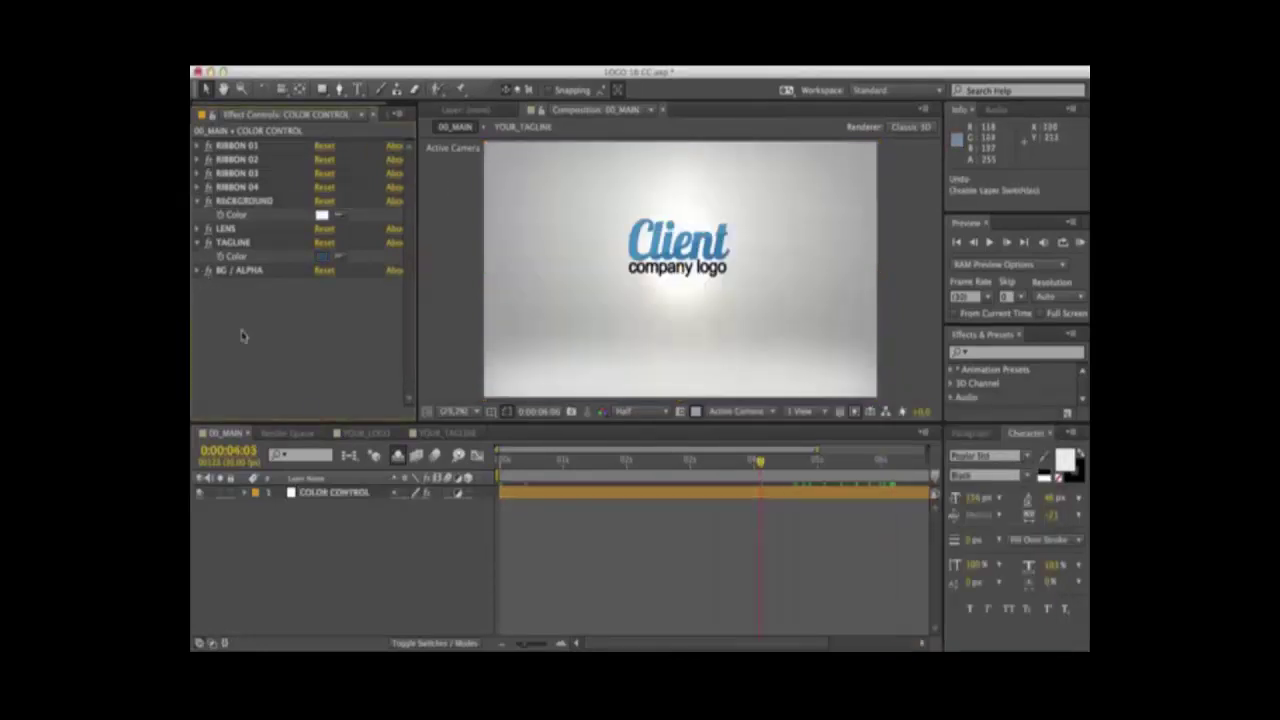
Move to 0:00:01:16 and change the RIBBON 01 color in COLOR CONTROL to a medium gray.
drag(762, 463, 598, 467)
click(590, 492)
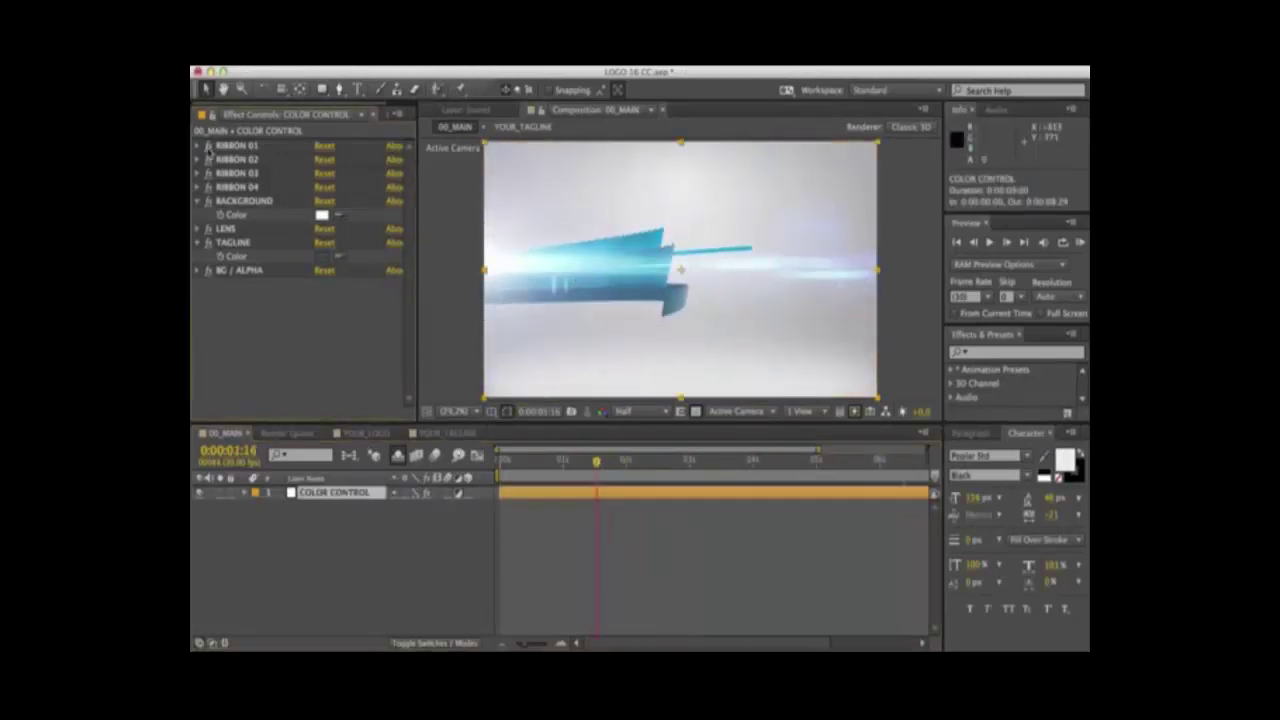
click(198, 146)
click(321, 160)
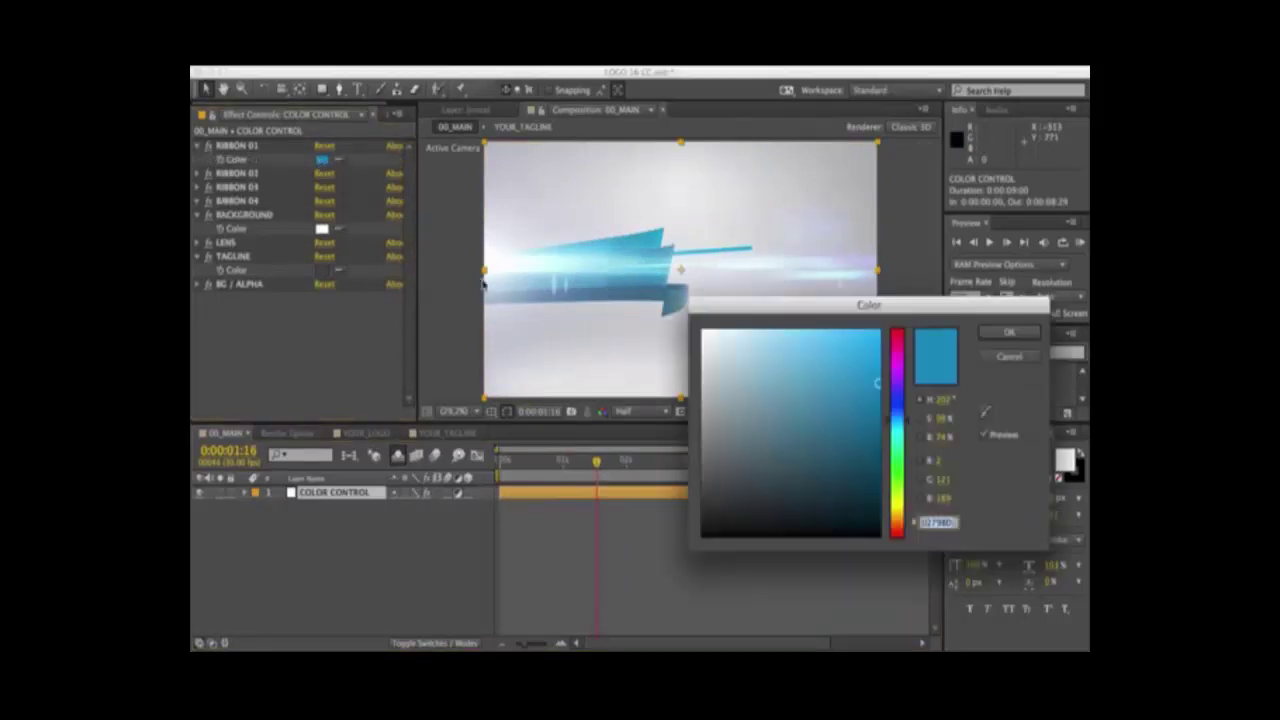
click(701, 441)
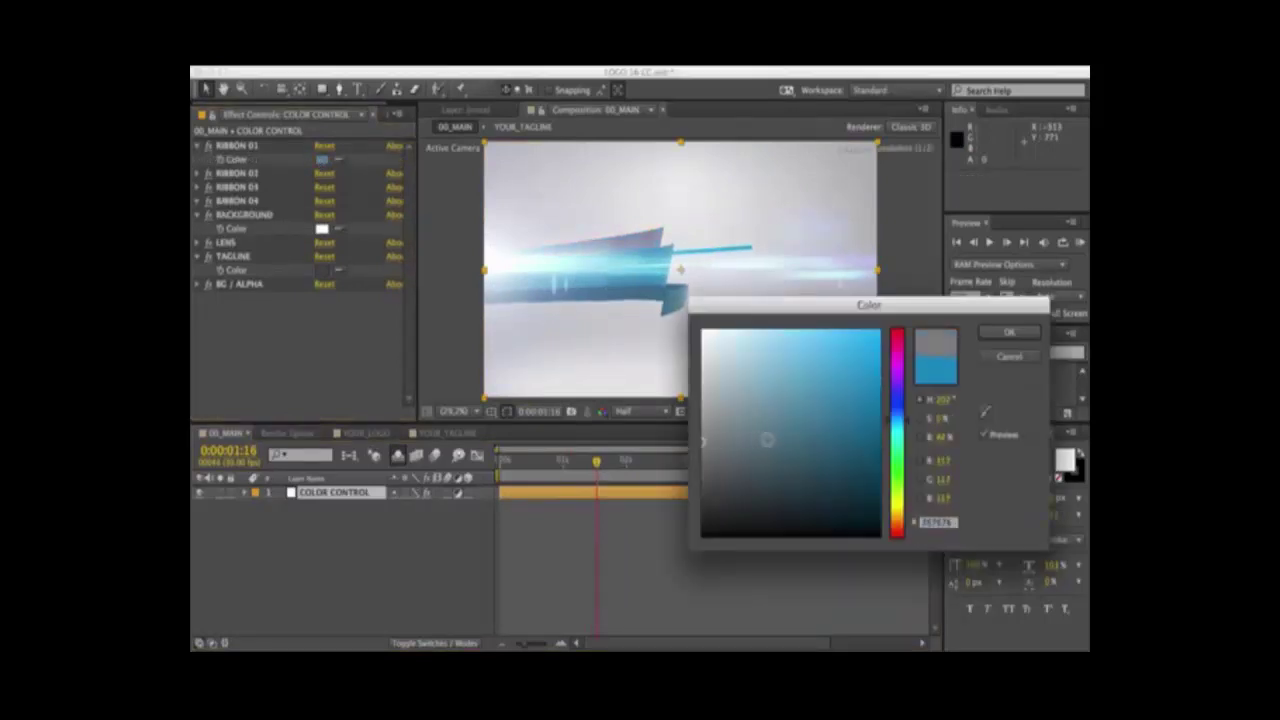
click(1008, 356)
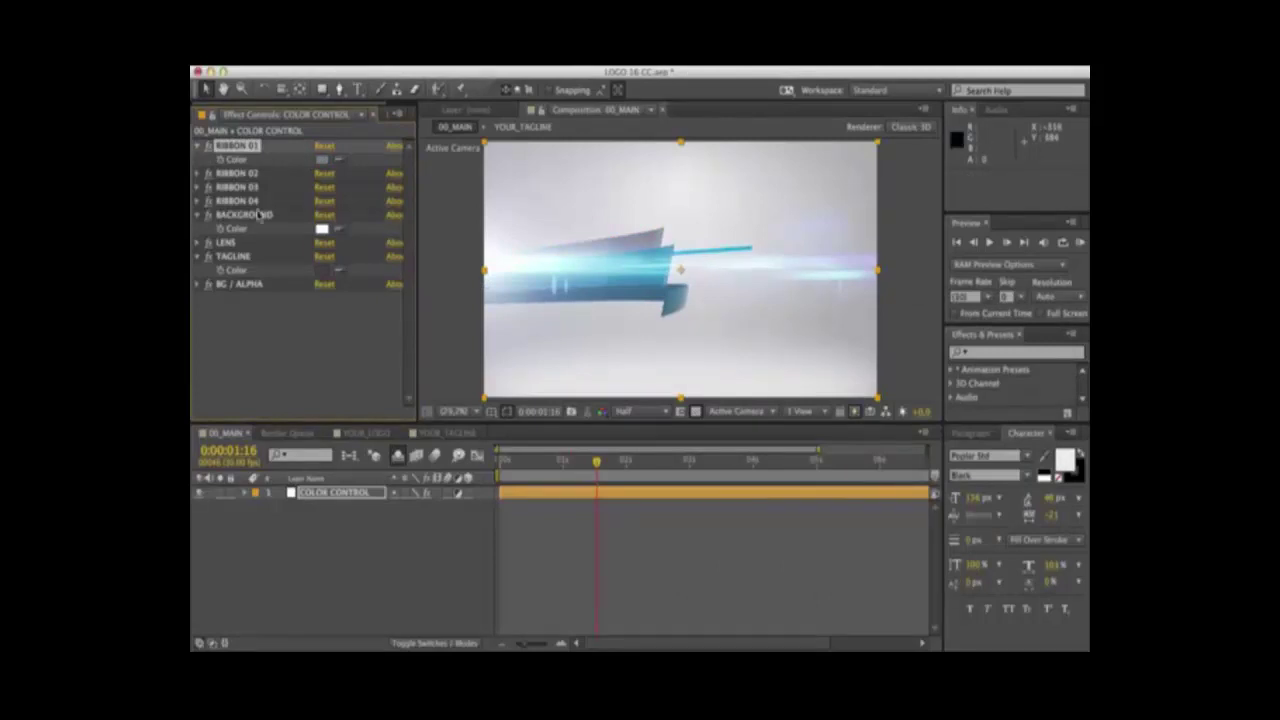
Change the RIBBON 04 color in COLOR CONTROL to a dark neutral gray.
click(198, 201)
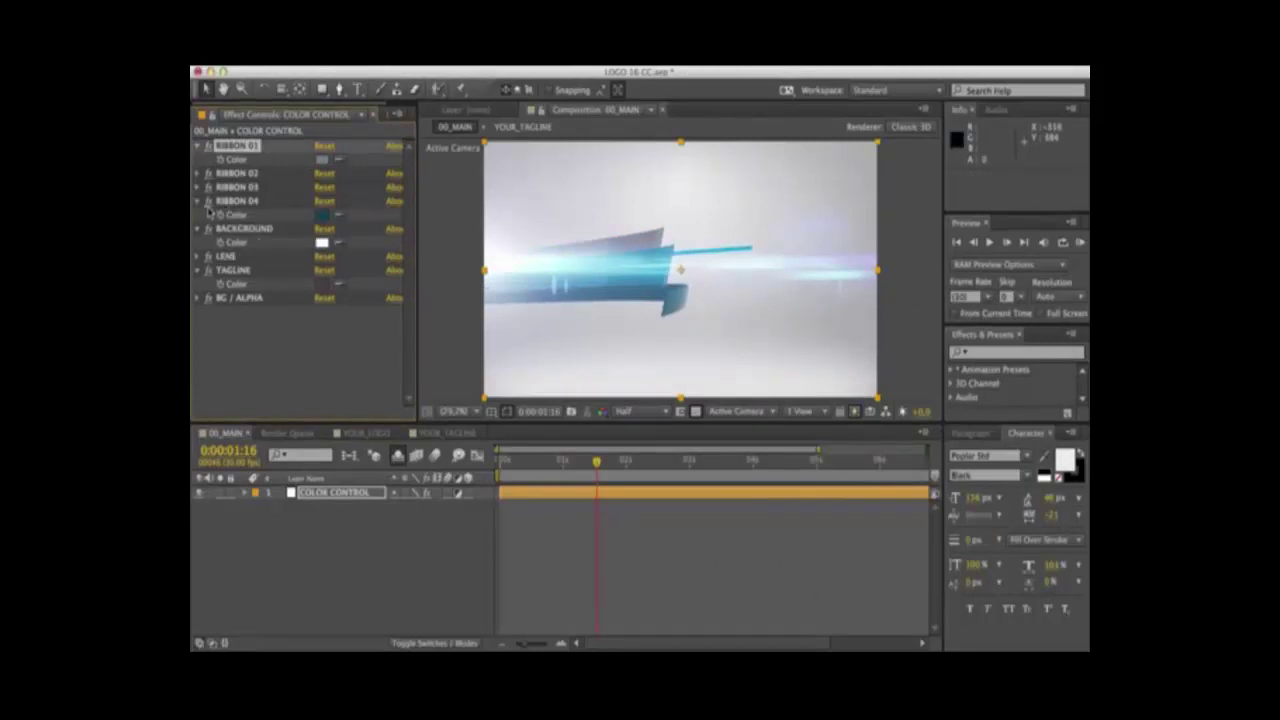
click(322, 215)
click(713, 479)
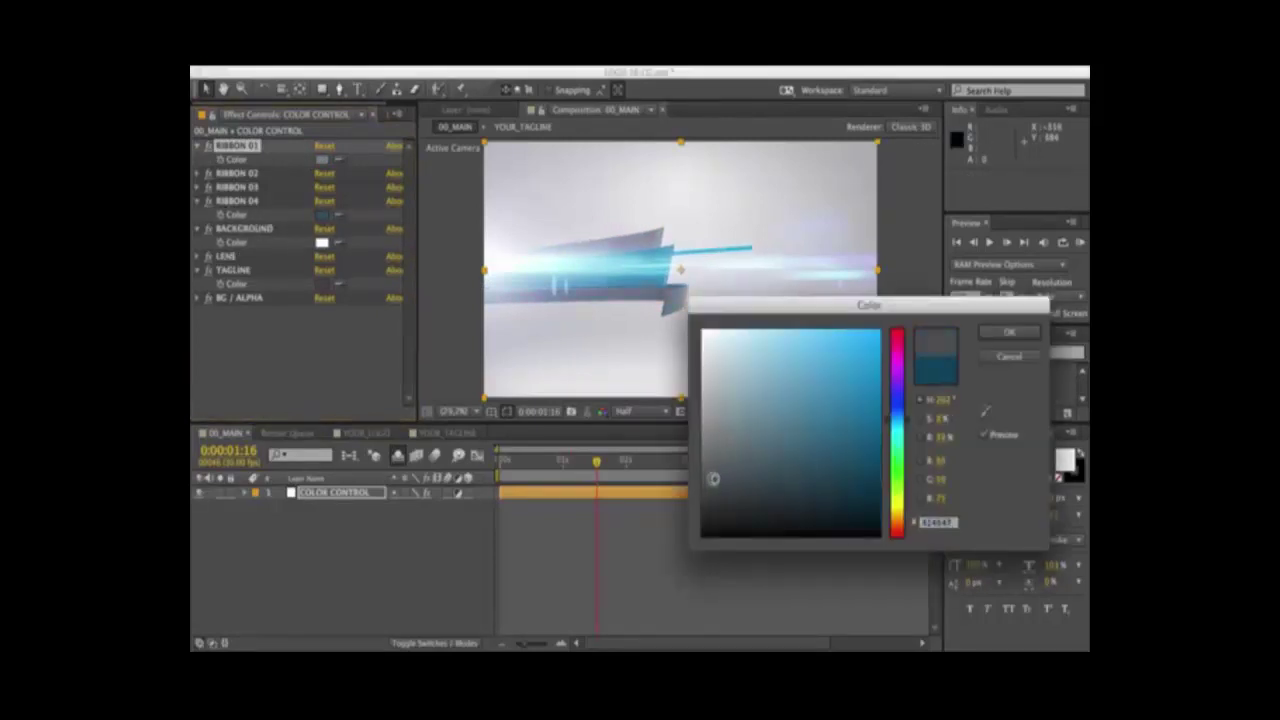
mouse_move(713, 479)
mouse_down()
mouse_move(670, 480)
mouse_move(630, 506)
mouse_up()
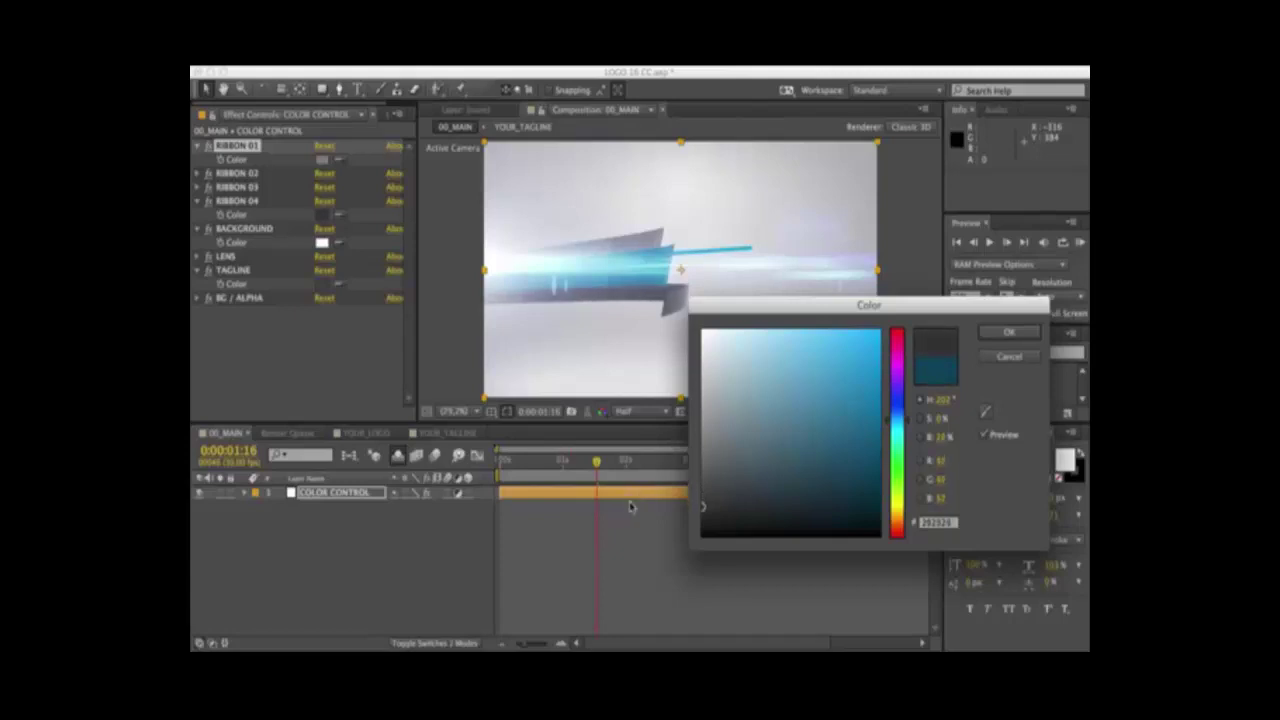
click(1010, 333)
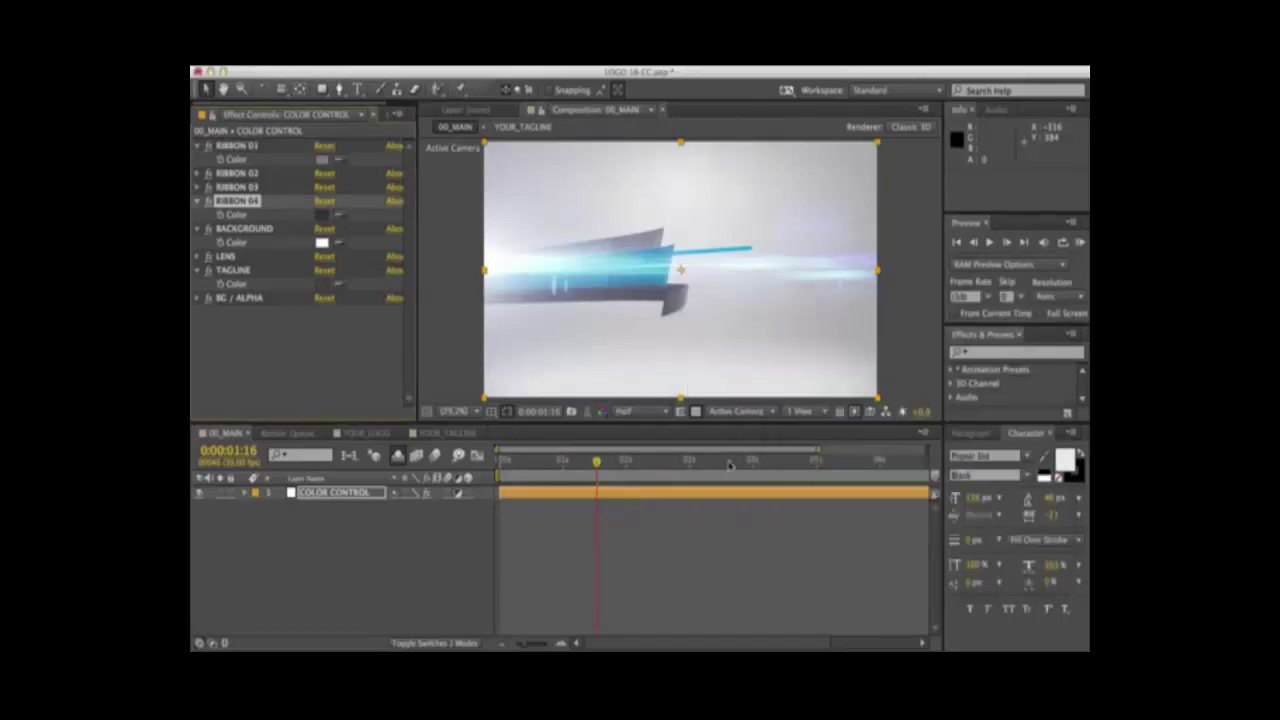
Move to 0:00:02:08 and change the LENS color in COLOR CONTROL to a light cyan-blue.
mouse_move(641, 464)
mouse_down()
mouse_move(766, 461)
mouse_move(643, 461)
mouse_up()
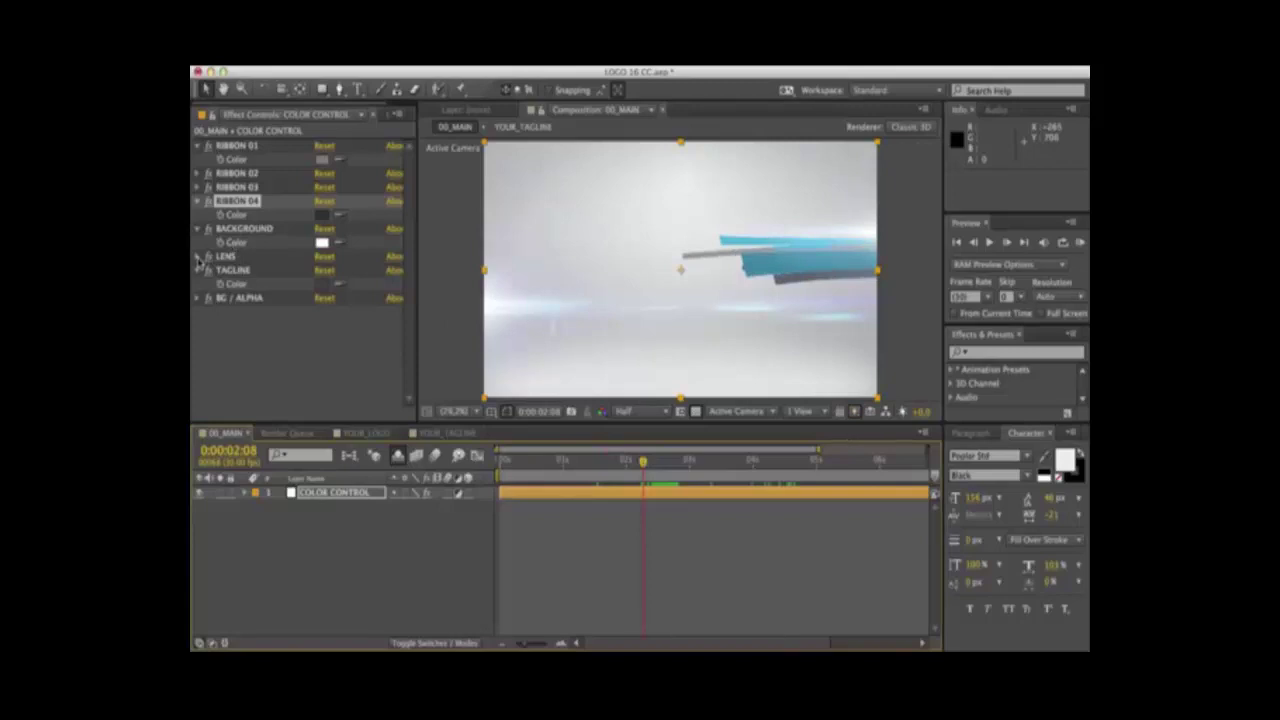
click(199, 257)
click(322, 271)
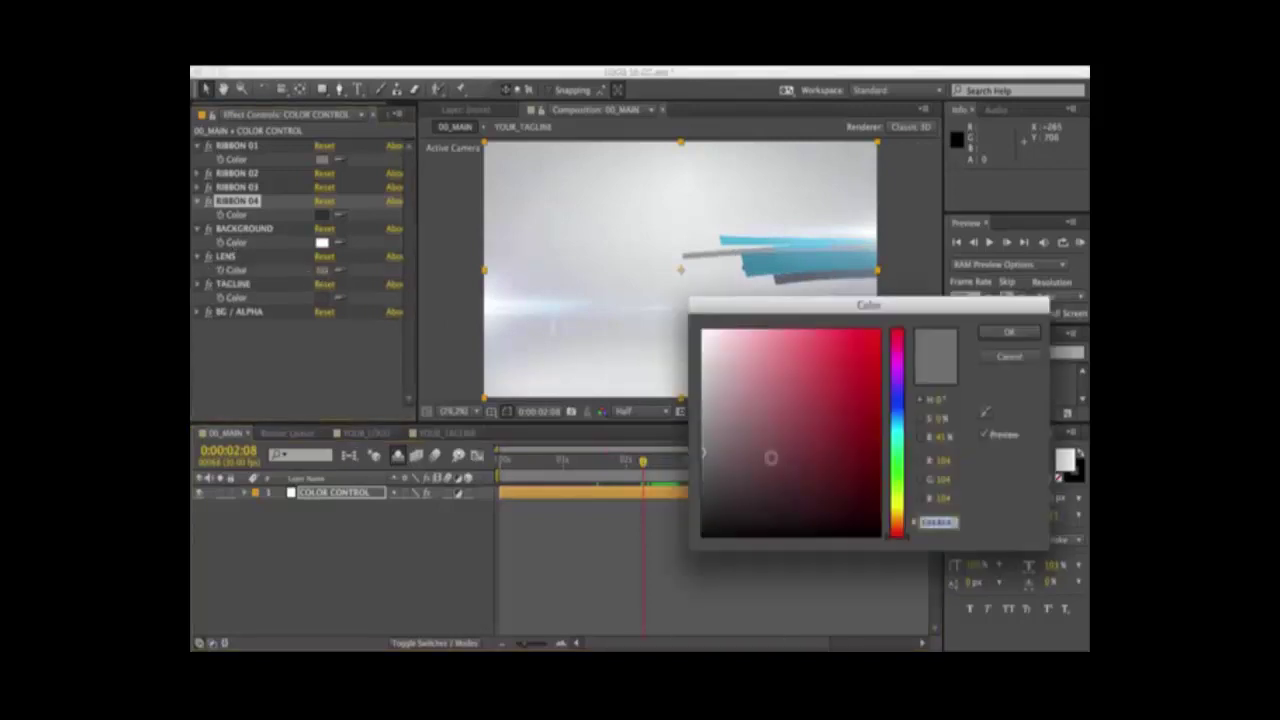
click(806, 406)
mouse_move(899, 436)
mouse_down()
mouse_move(901, 417)
mouse_move(898, 428)
mouse_up()
click(766, 363)
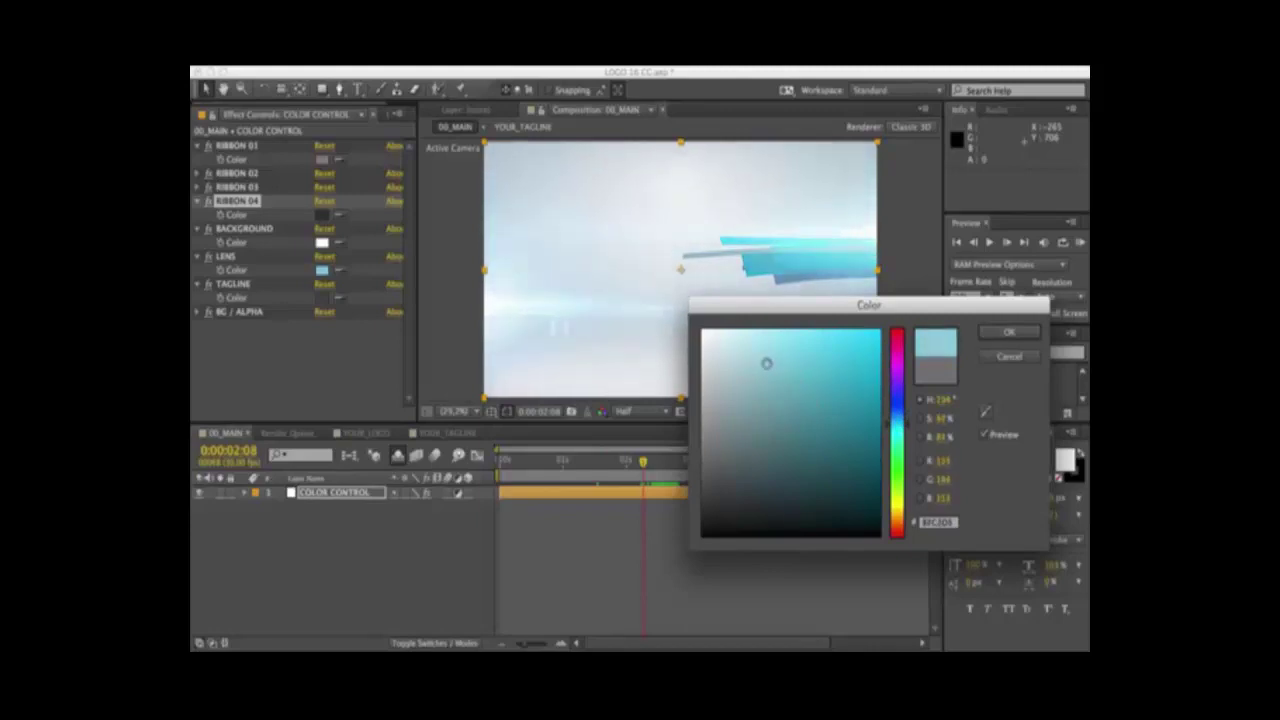
drag(766, 363, 765, 362)
click(1009, 332)
From 0:00:06:04, lower the Logo.png layer in the YOUR_LOGO composition to position 600, 570, closer to the tagline, and return to 00_MAIN.
drag(716, 462, 888, 476)
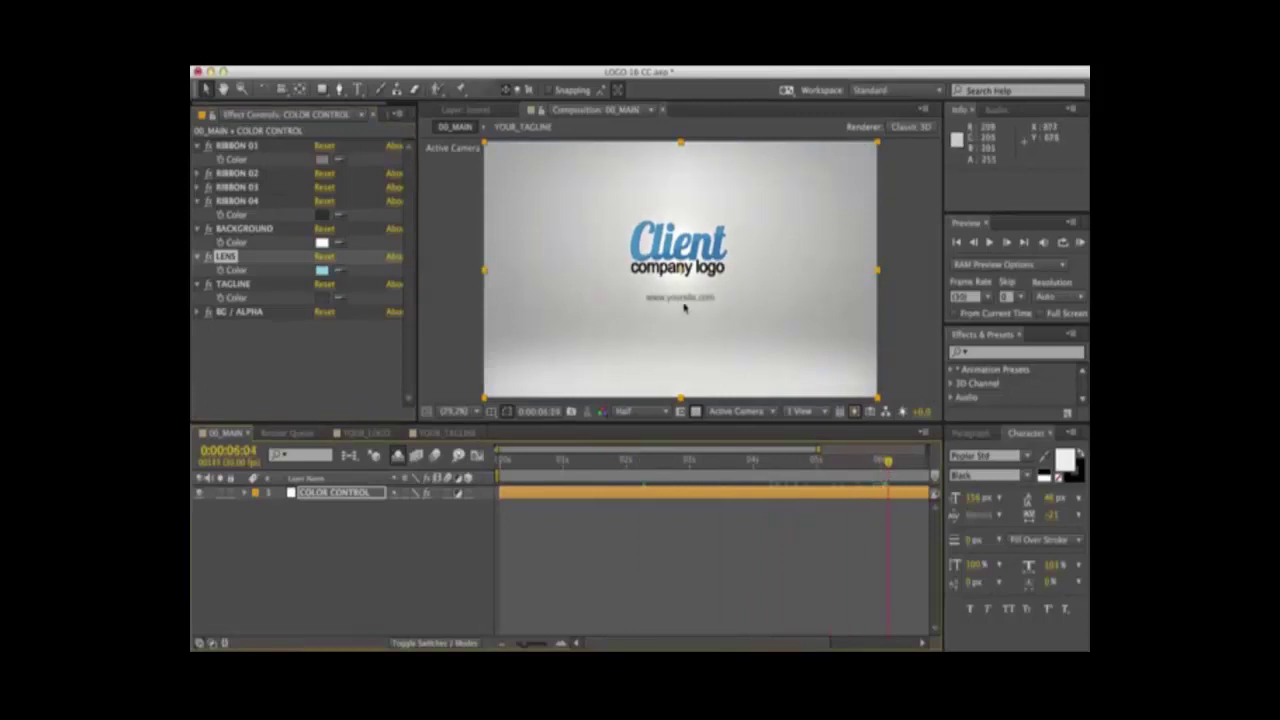
click(362, 432)
click(319, 494)
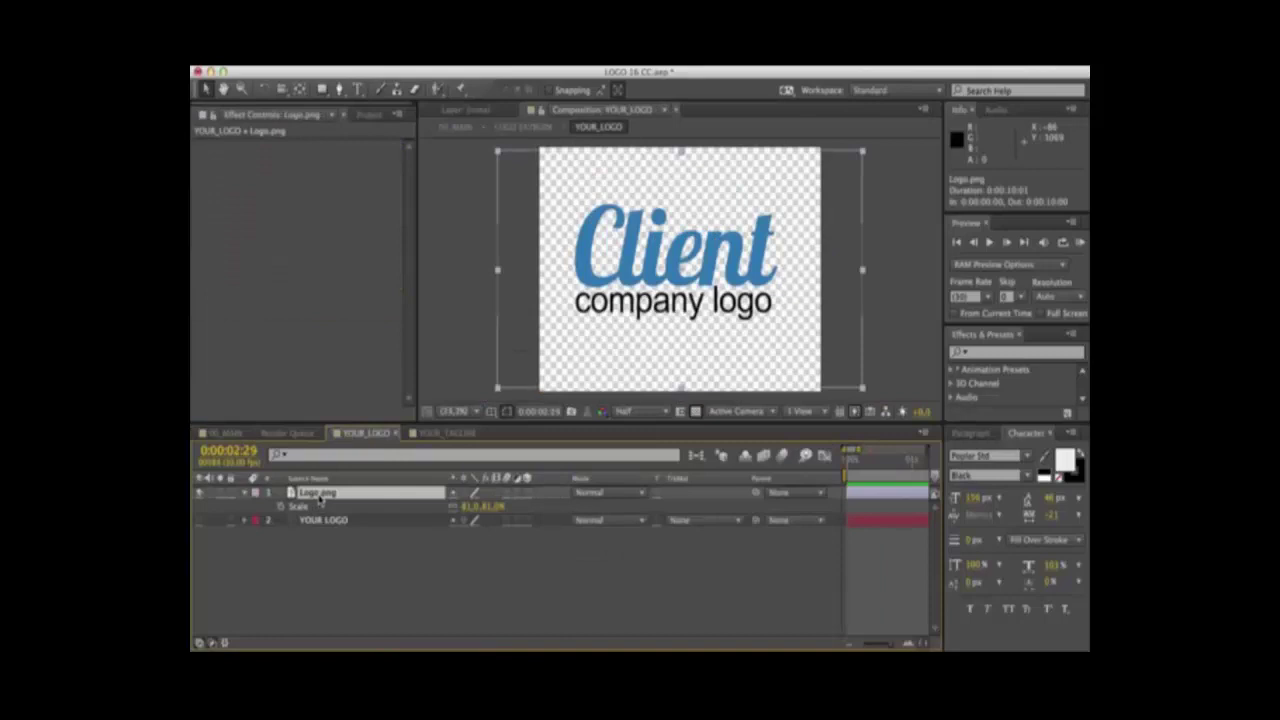
key(Down)
key(Down)
key(Down)
key(Down)
key(Down)
key(Down)
key(Down)
key(Down)
key(Down)
key(Down)
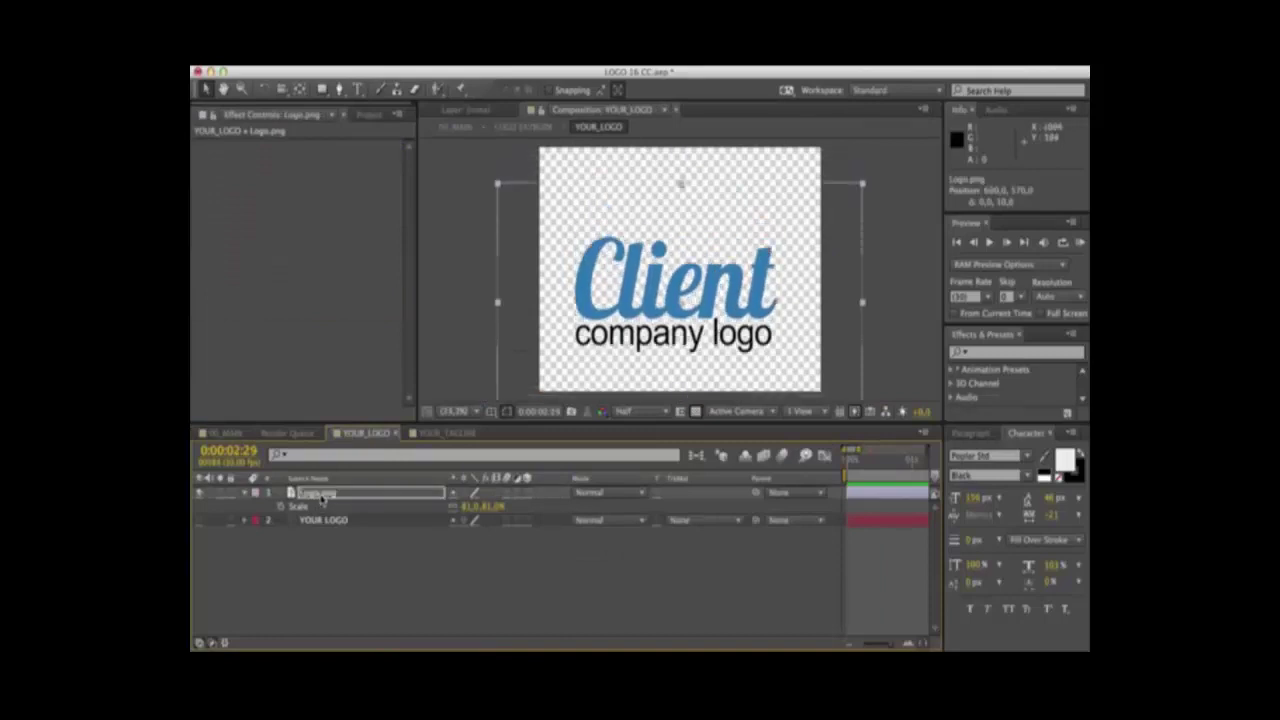
click(226, 433)
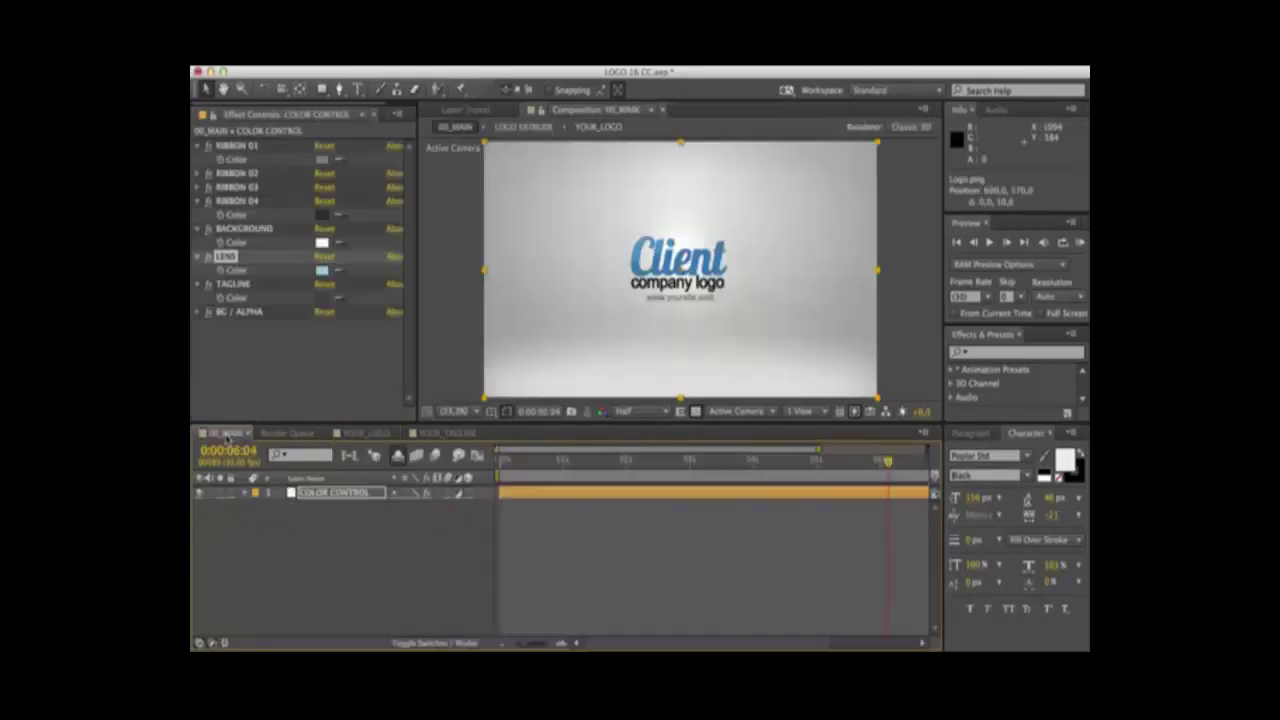